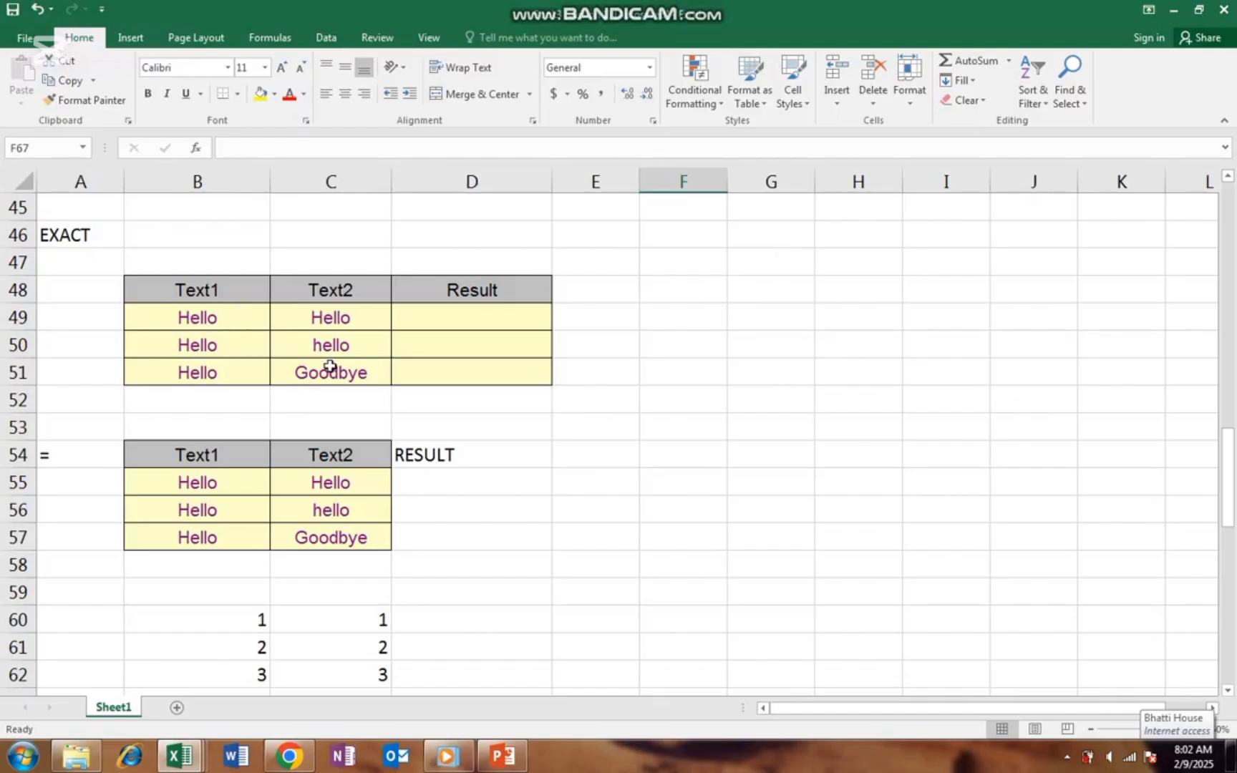
Enter =EXACT(B49,C49) in D49 to compare the first pair of texts in the EXACT table
{"action": "left_click", "coordinate": [436, 318]}
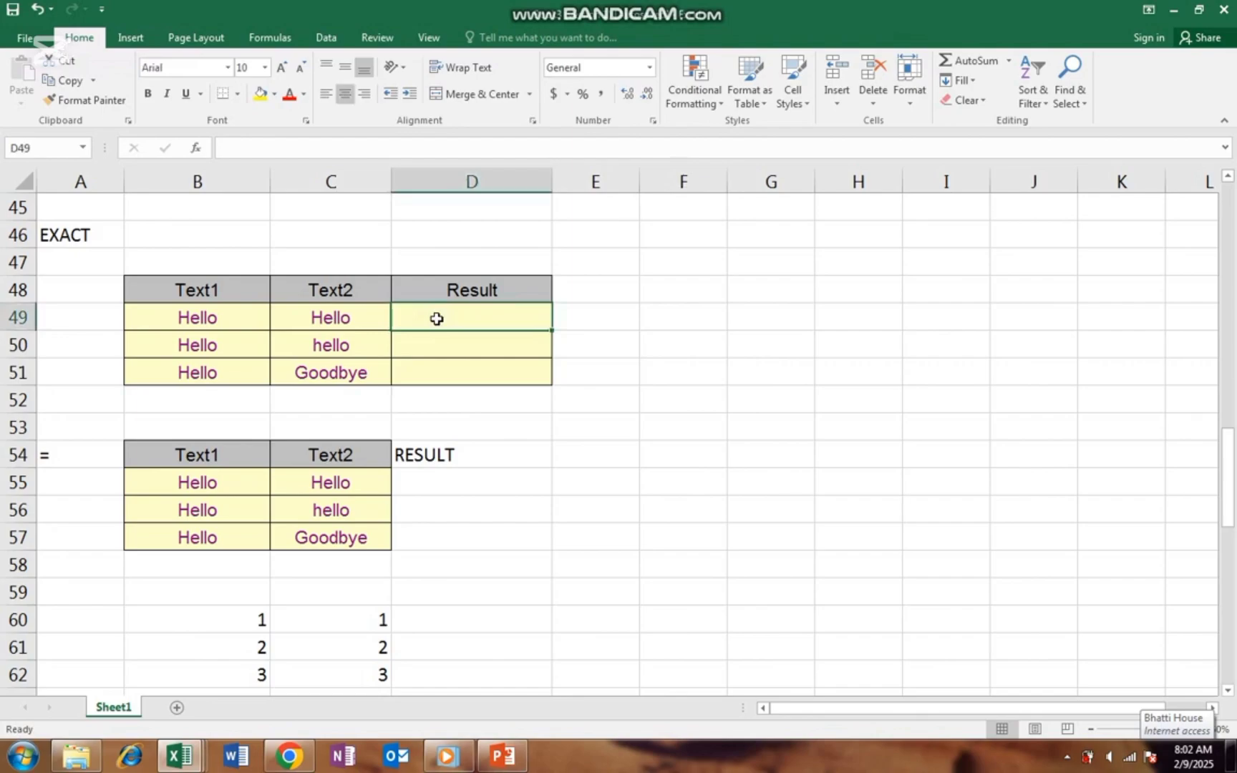
{"action": "mouse_move", "coordinate": [643, 6]}
{"action": "type", "text": "="}
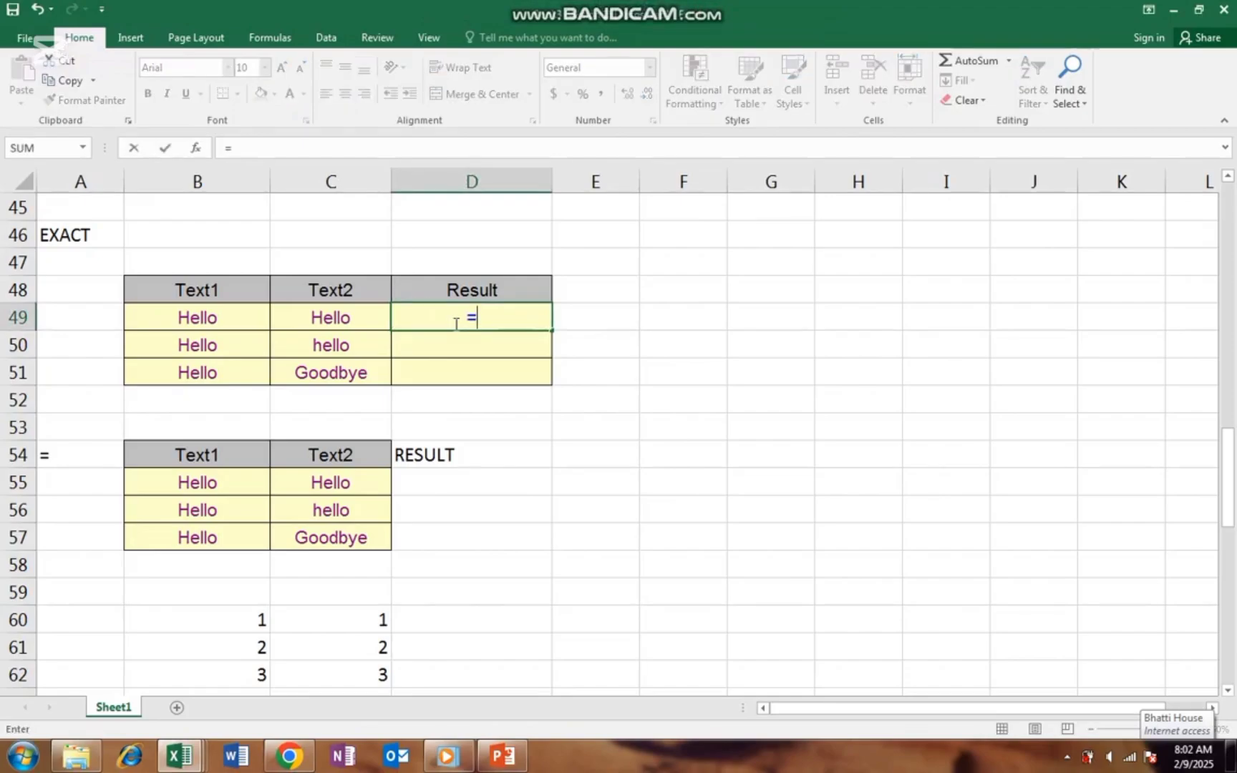
{"action": "type", "text": "exact"}
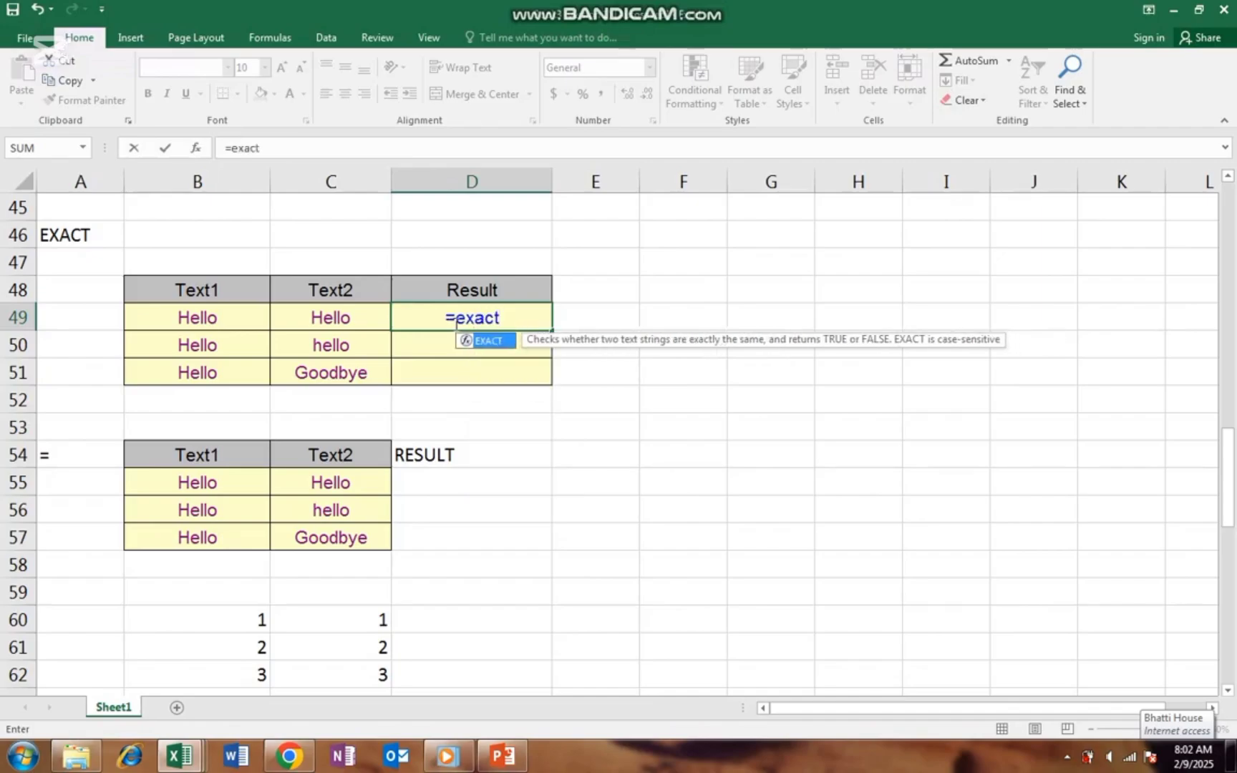
{"action": "key", "text": "Tab"}
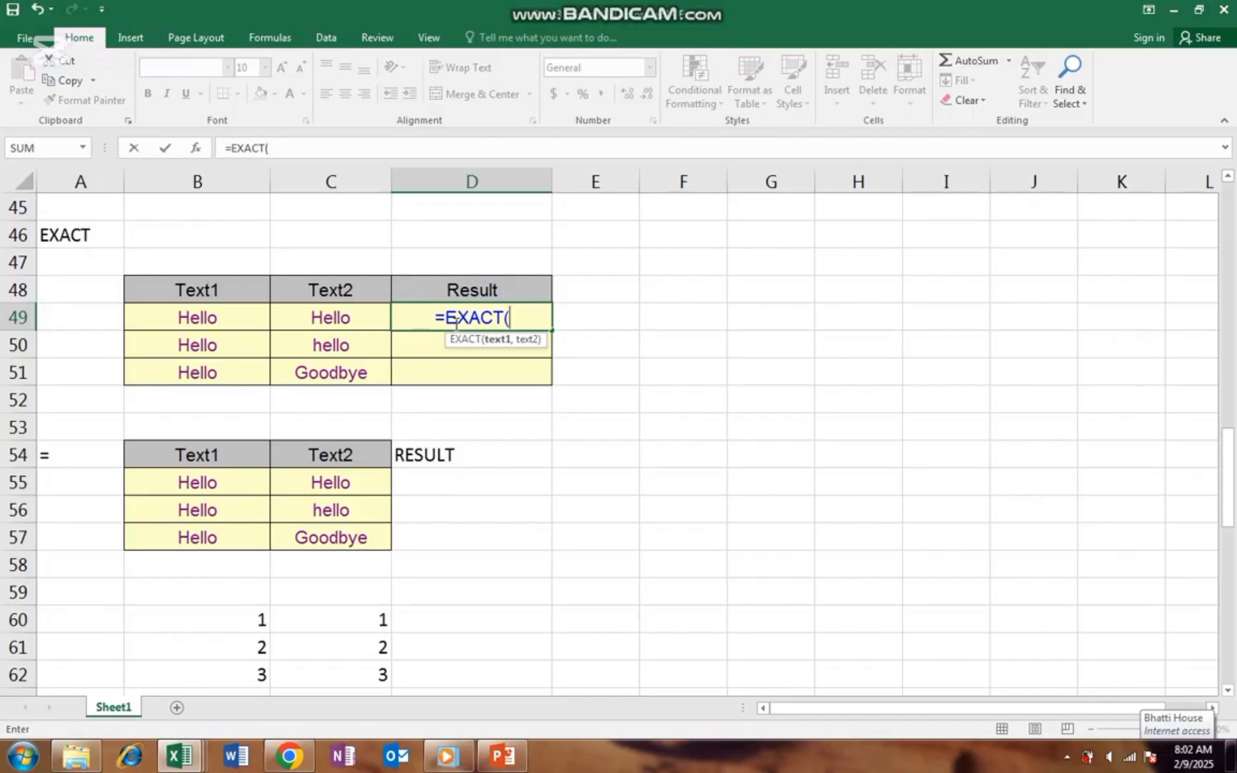
{"action": "key", "text": "Left"}
{"action": "key", "text": "Left"}
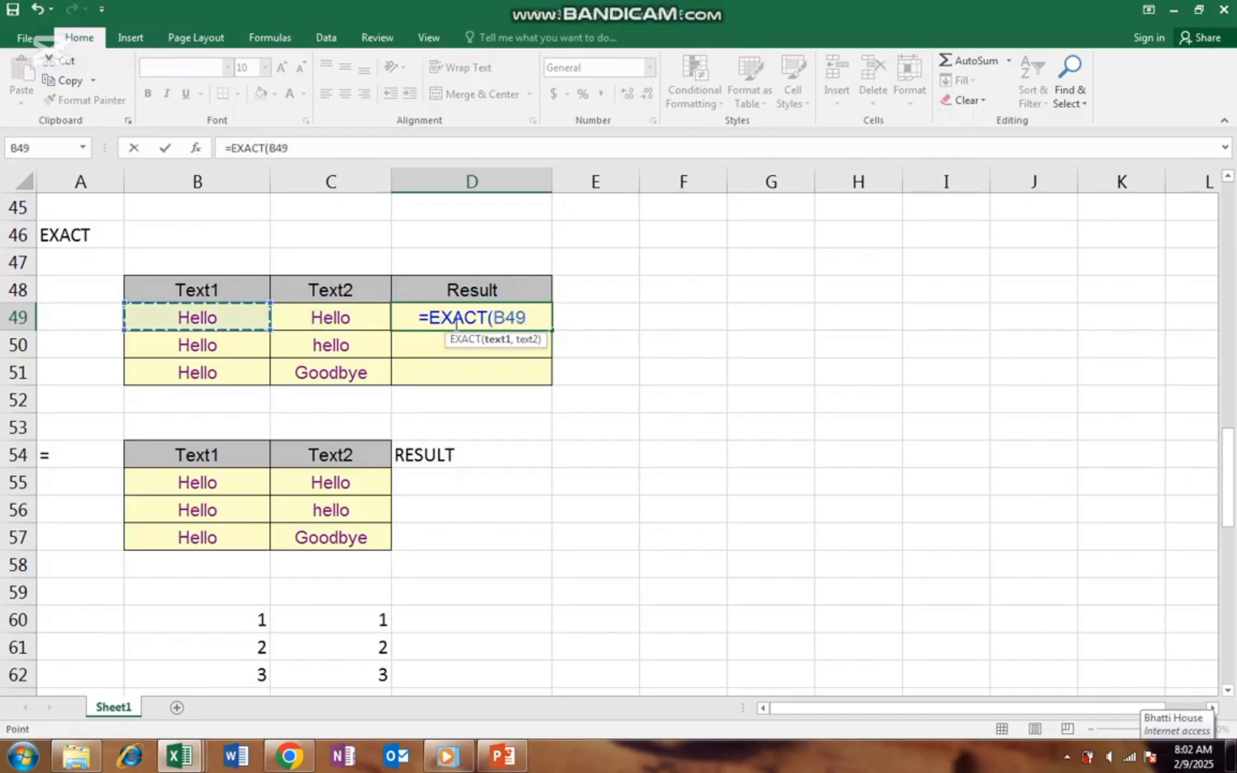
{"action": "type", "text": ","}
{"action": "key", "text": "Left"}
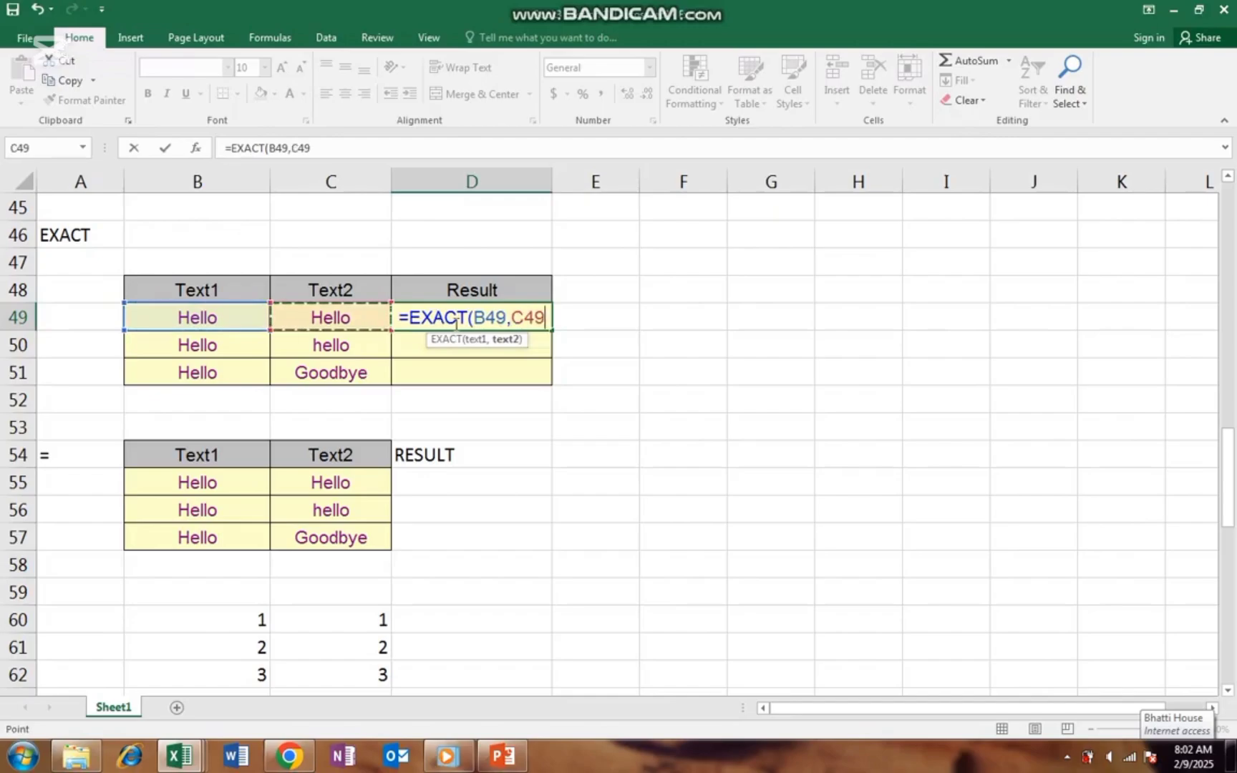
{"action": "type", "text": ")"}
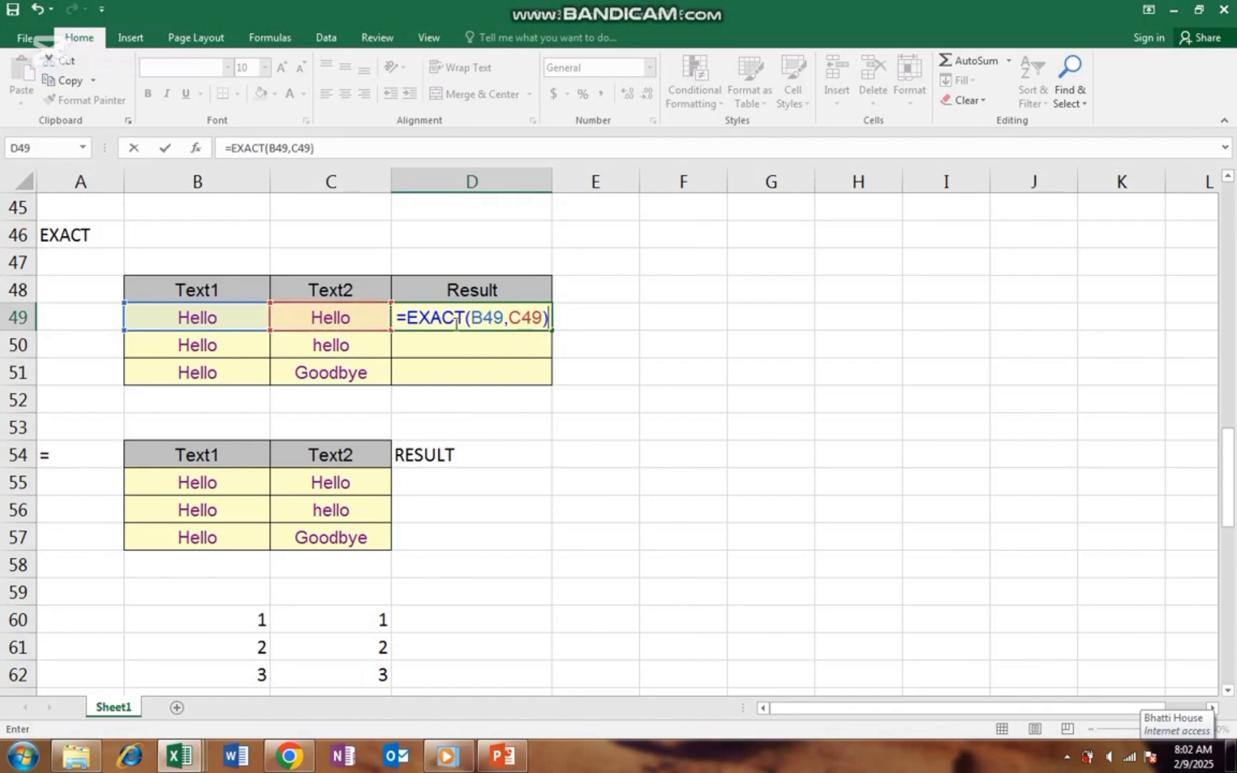
{"action": "key", "text": "Return"}
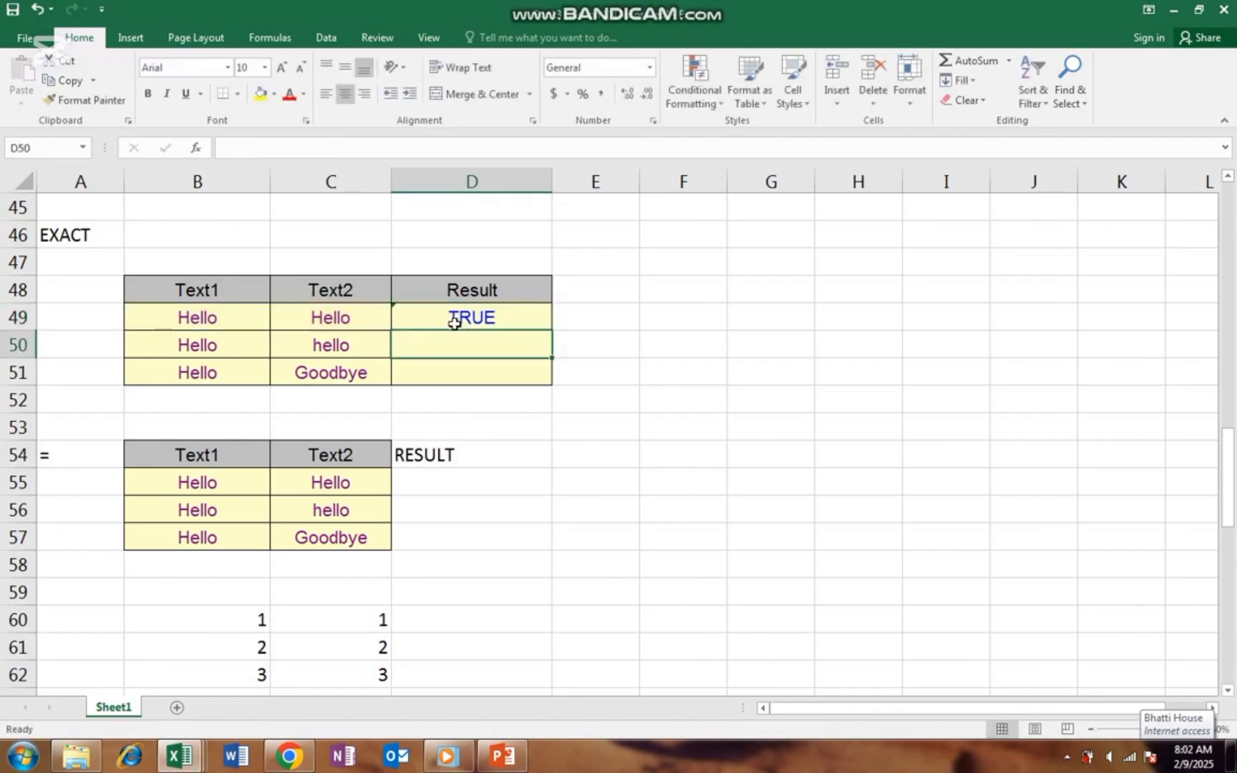
Enter =EXACT(B50,C50) in D50 to compare the second pair of texts in the EXACT table
{"action": "left_click", "coordinate": [453, 323]}
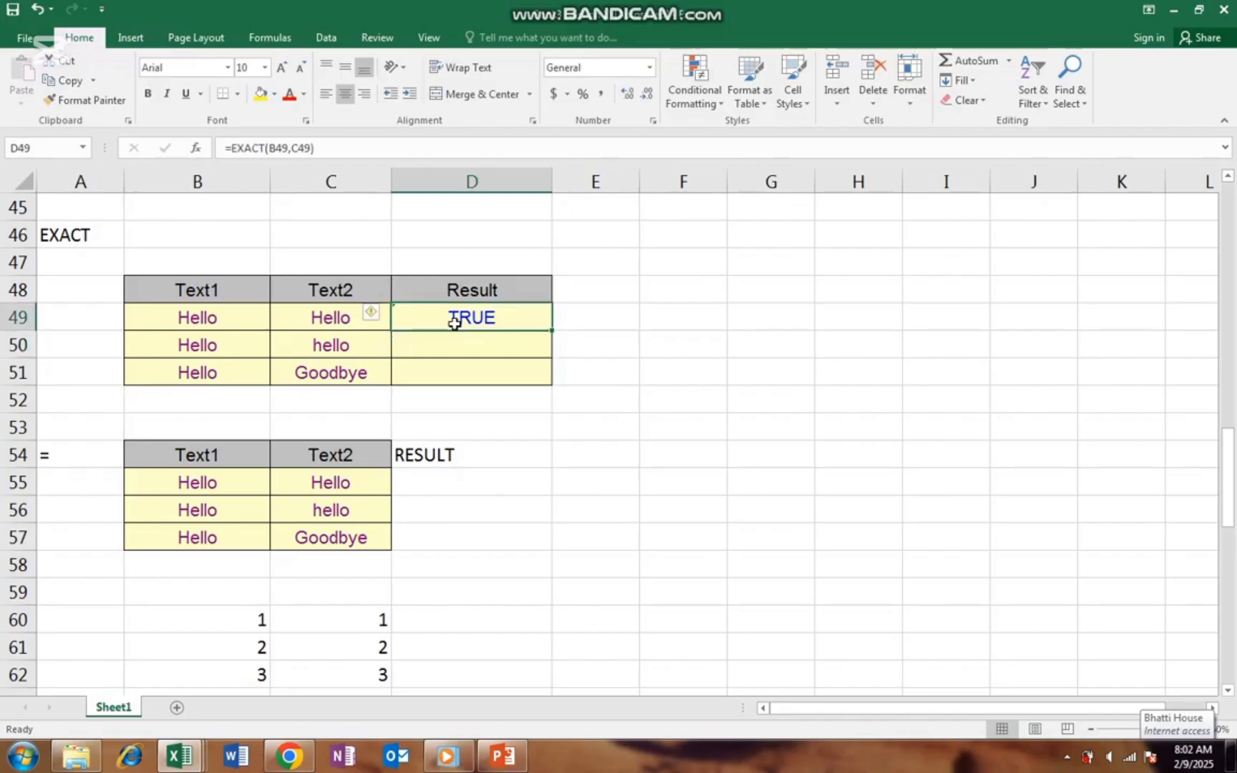
{"action": "key", "text": "Down"}
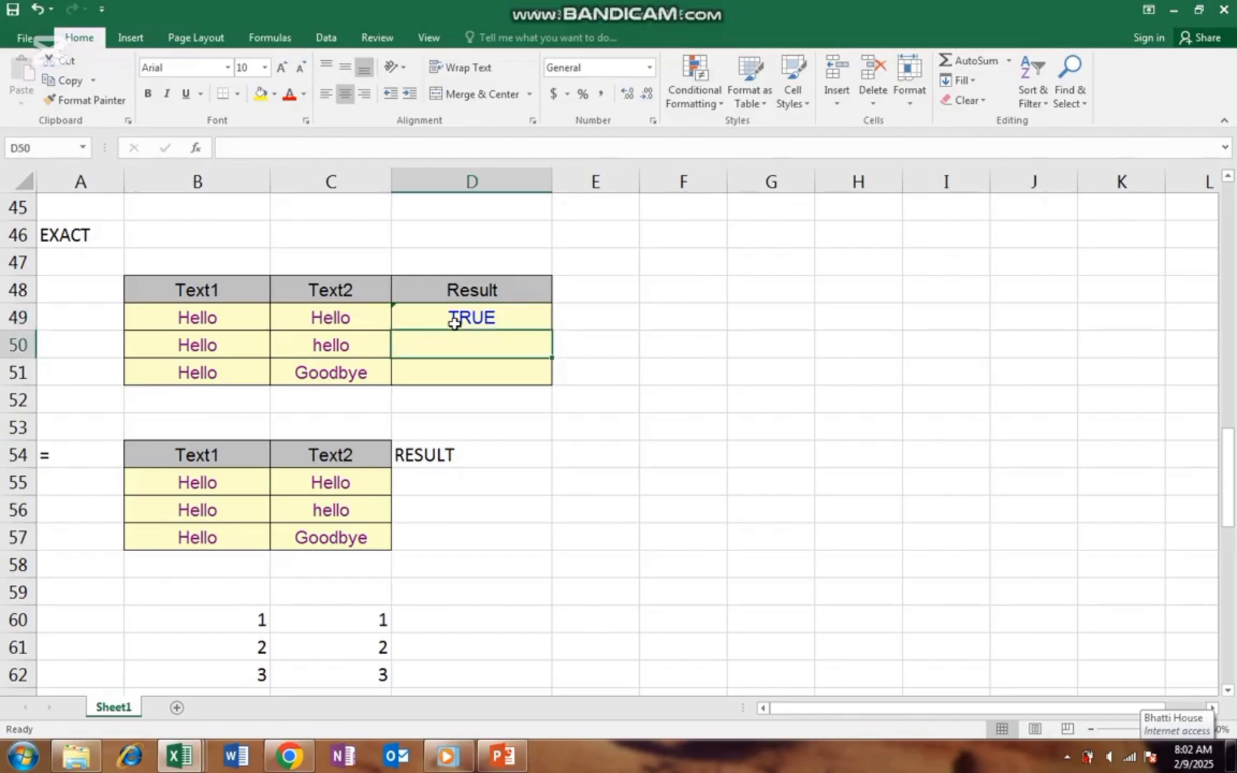
{"action": "type", "text": "=e"}
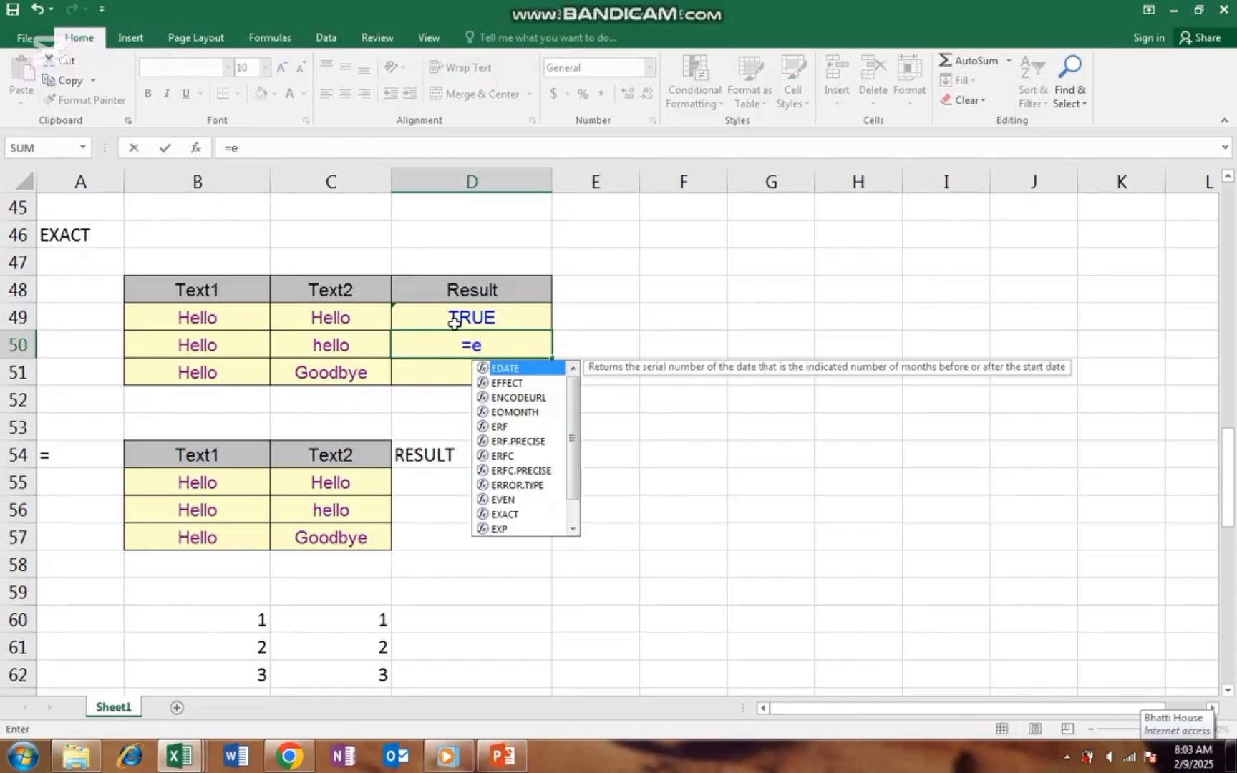
{"action": "type", "text": "xact"}
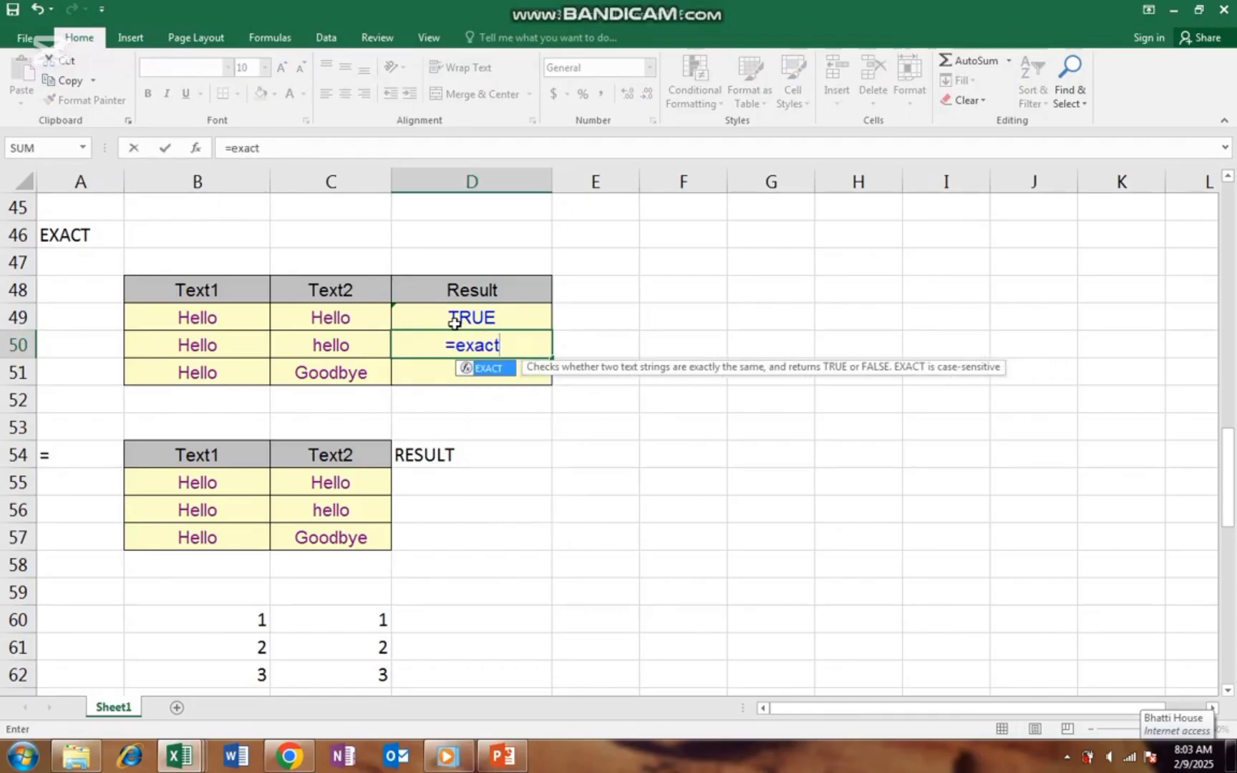
{"action": "key", "text": "Tab"}
{"action": "key", "text": "Left"}
{"action": "key", "text": "Left"}
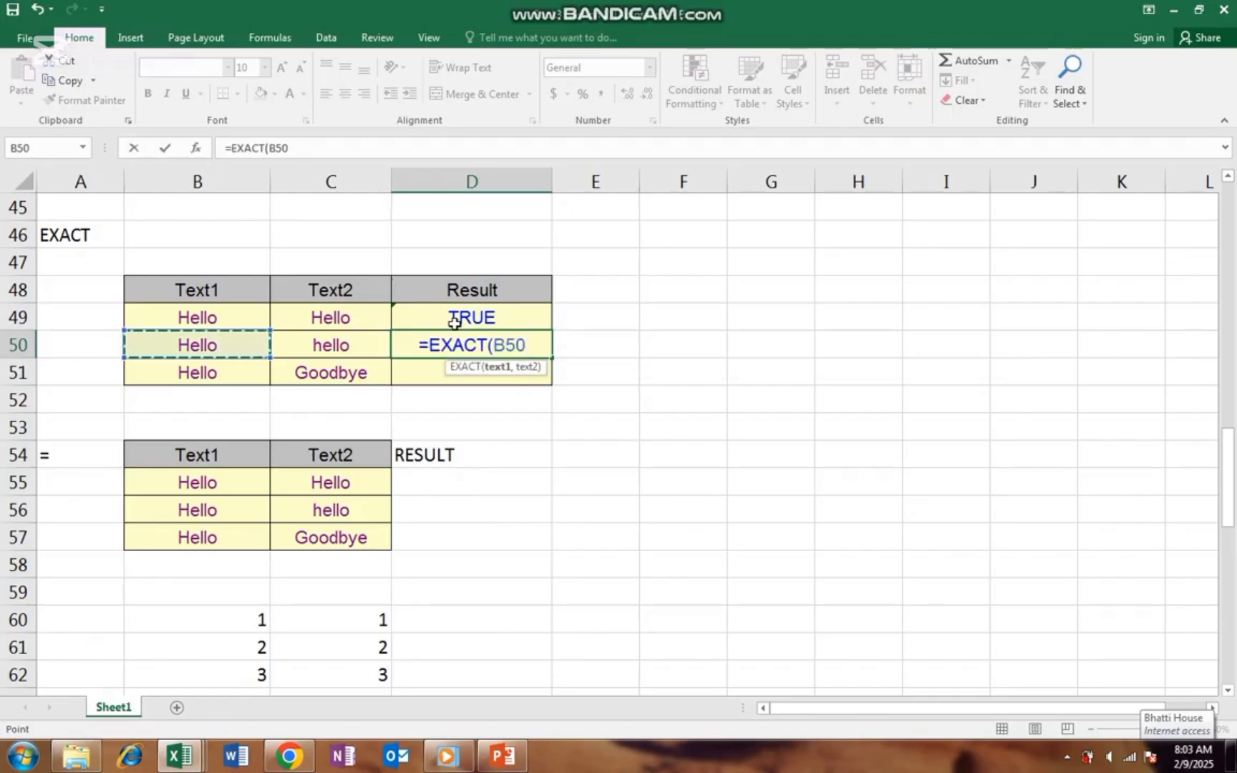
{"action": "type", "text": ","}
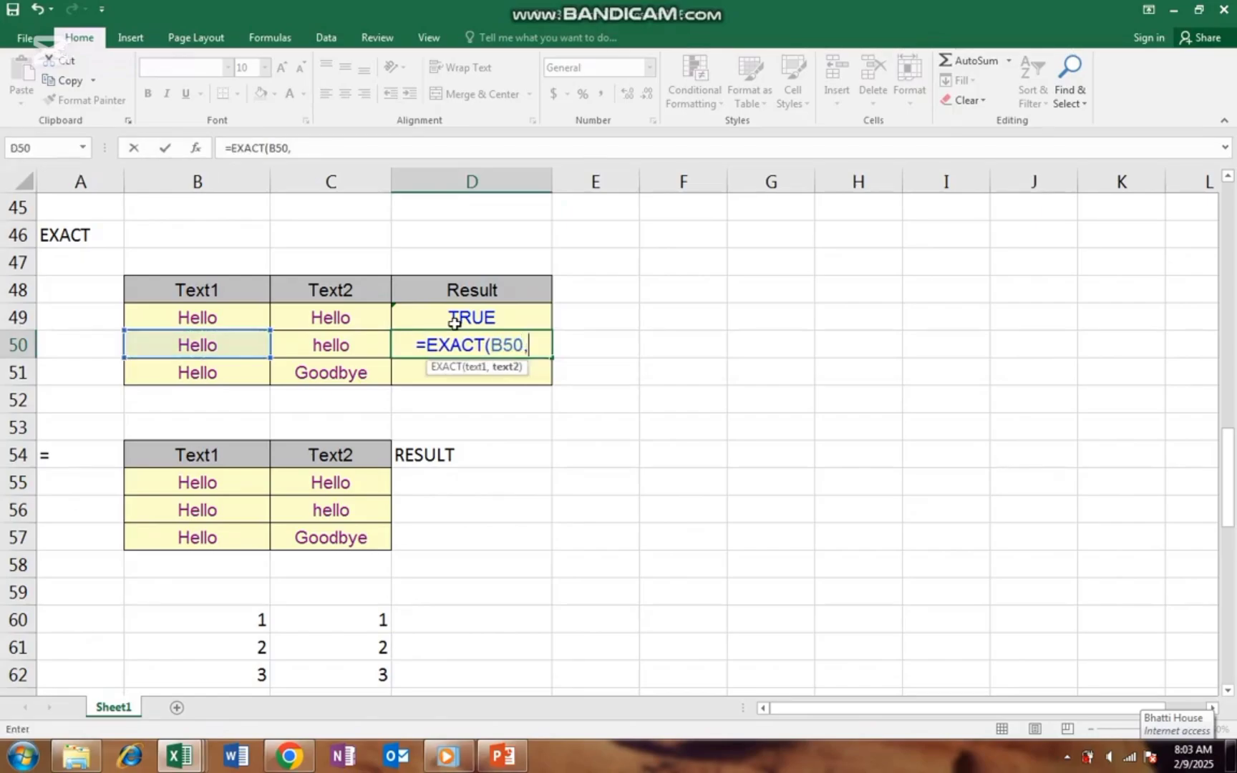
{"action": "key", "text": "Left"}
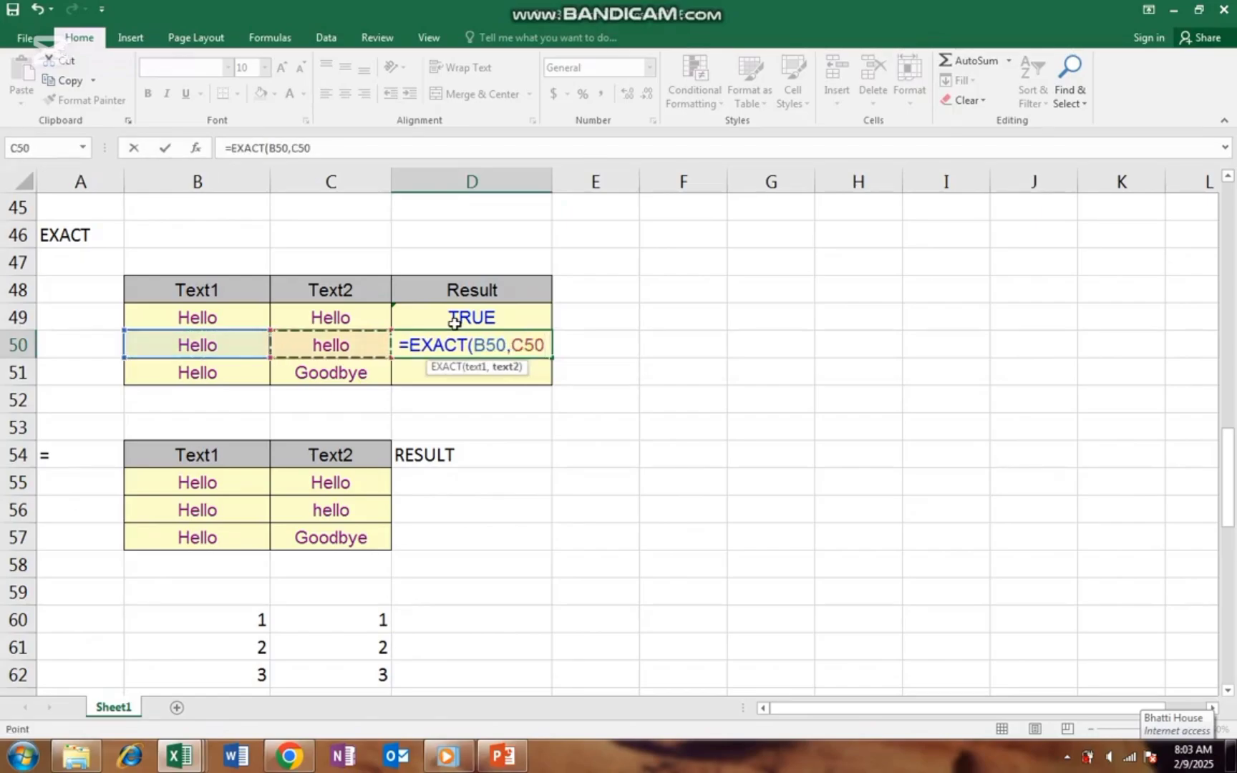
{"action": "type", "text": ")"}
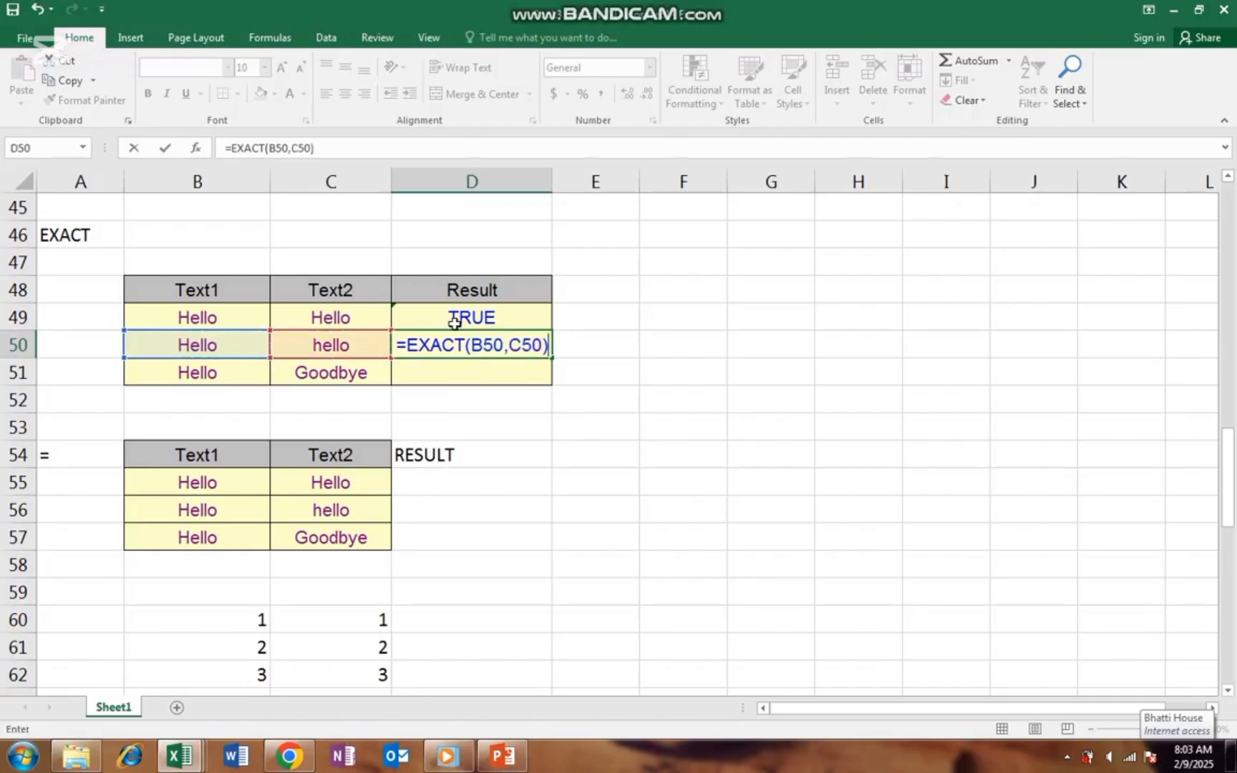
{"action": "key", "text": "Return"}
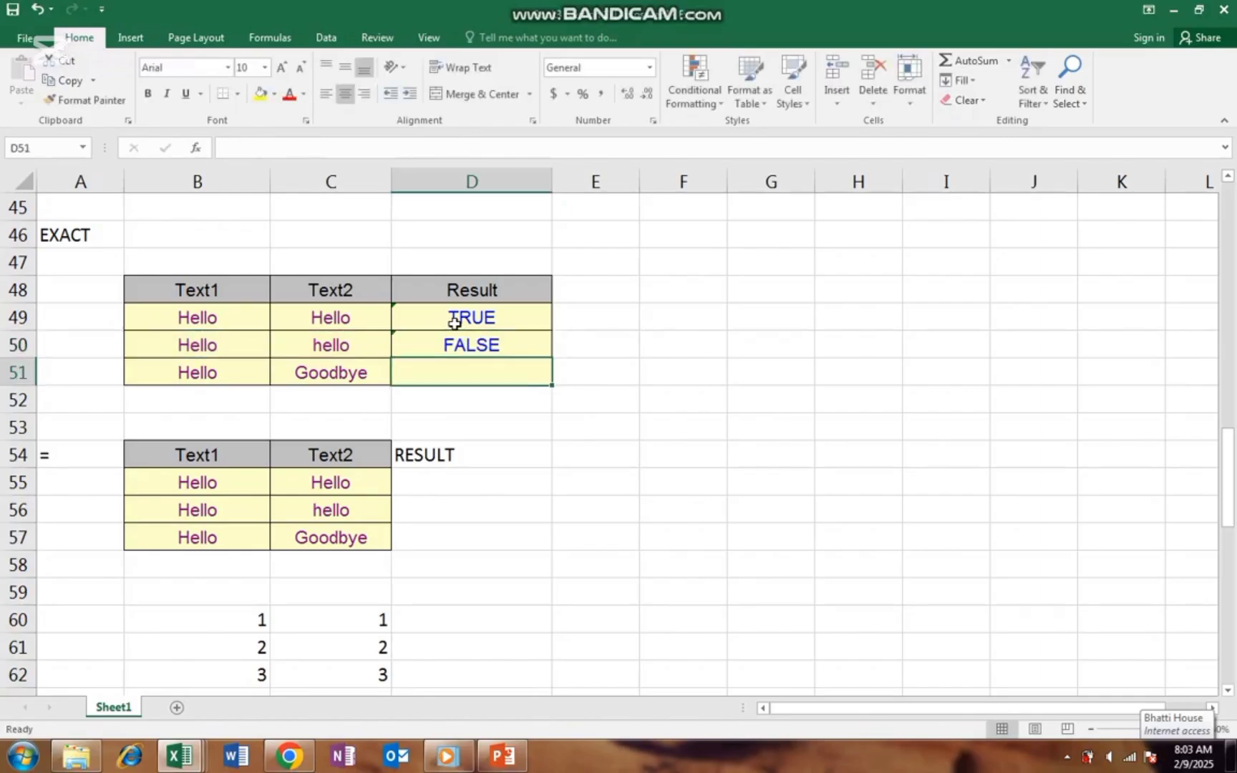
Examine the two compared texts in B50 and C50 alongside the formula in D50
{"action": "key", "text": "Up"}
{"action": "key", "text": "Left"}
{"action": "key", "text": "Left"}
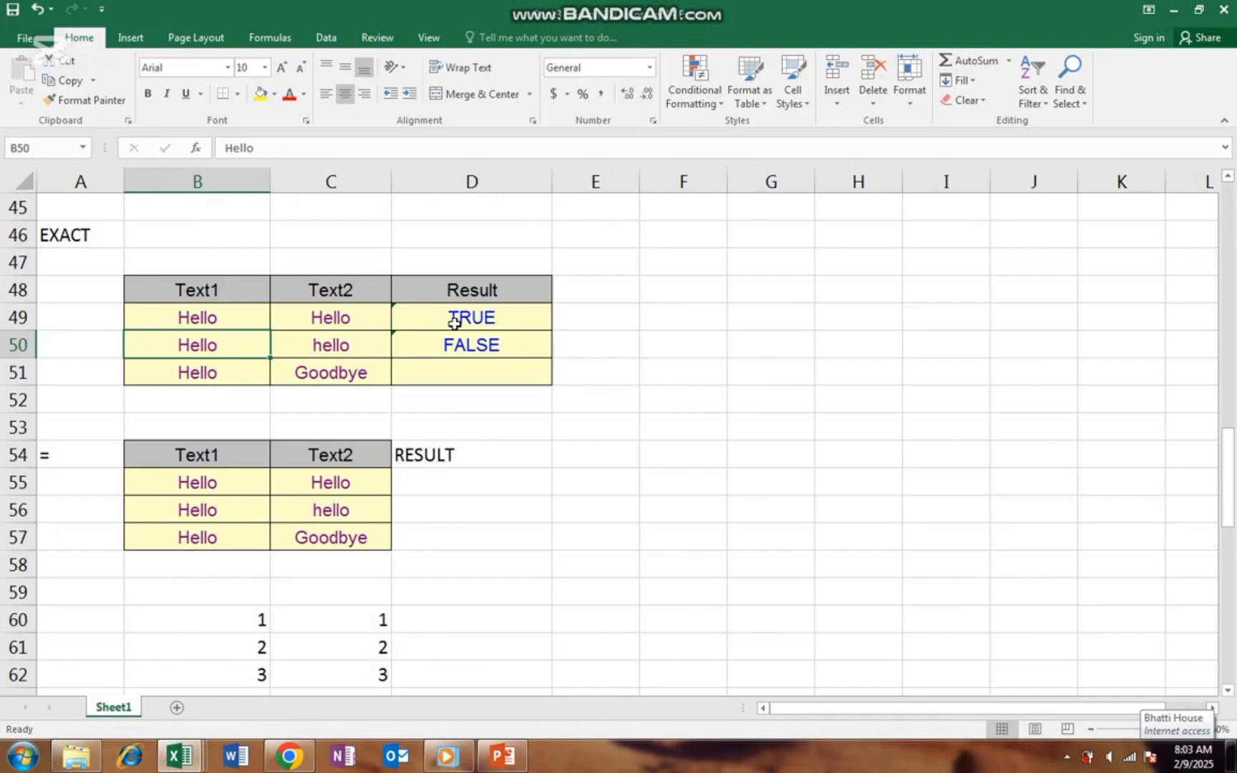
{"action": "key", "text": "Right"}
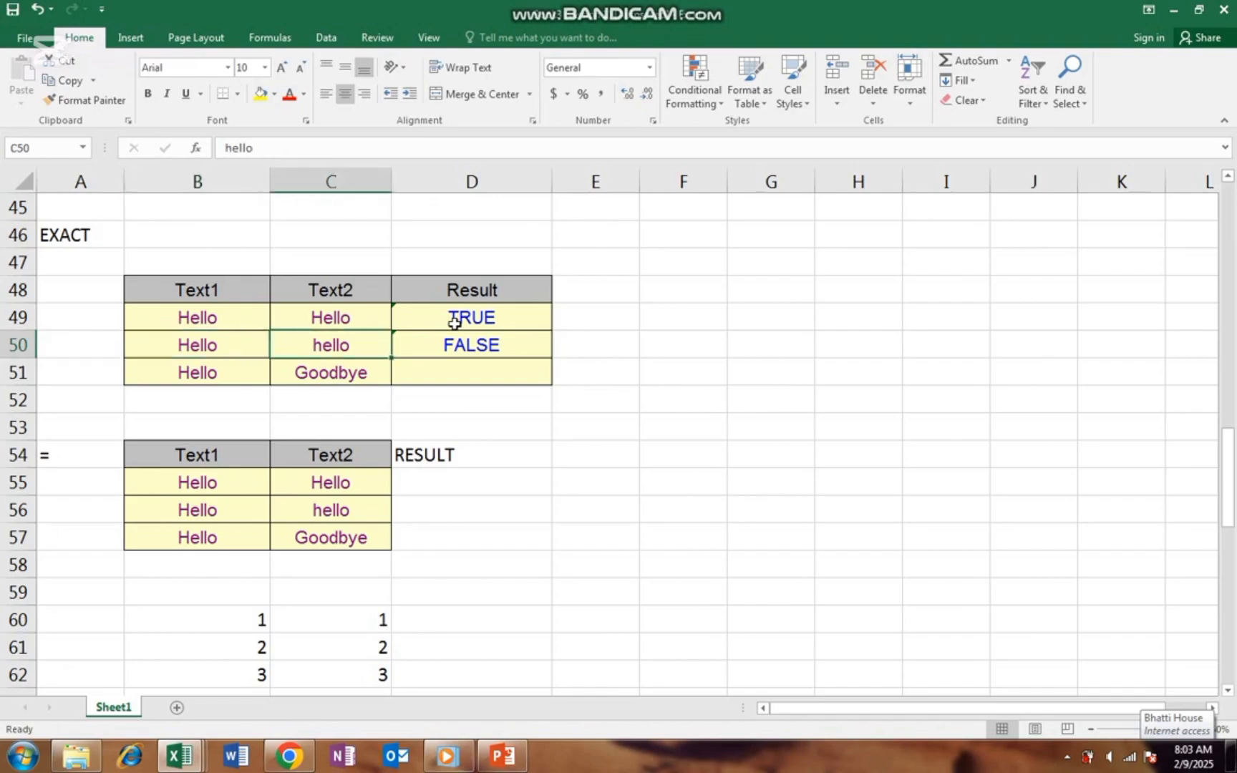
{"action": "key", "text": "Right"}
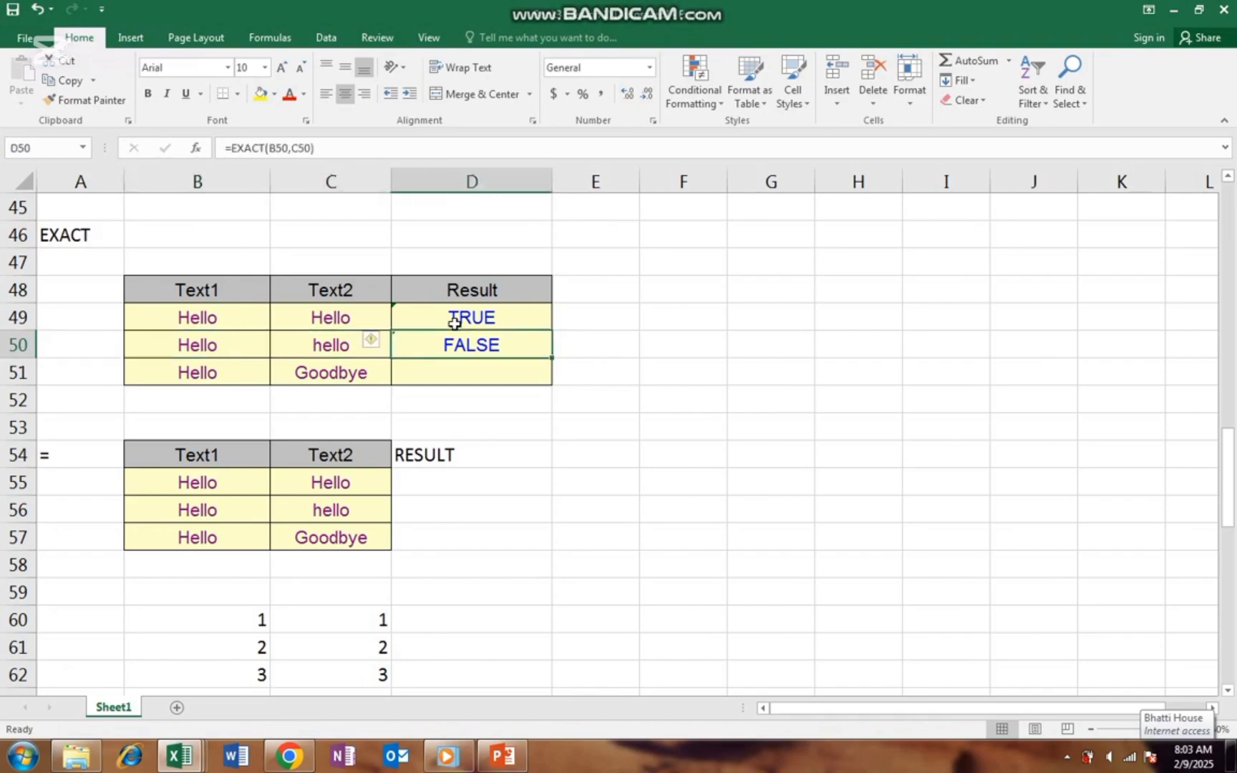
Enter =EXACT(B51,C51) in D51 to compare the third pair of texts in the EXACT table
{"action": "key", "text": "Down"}
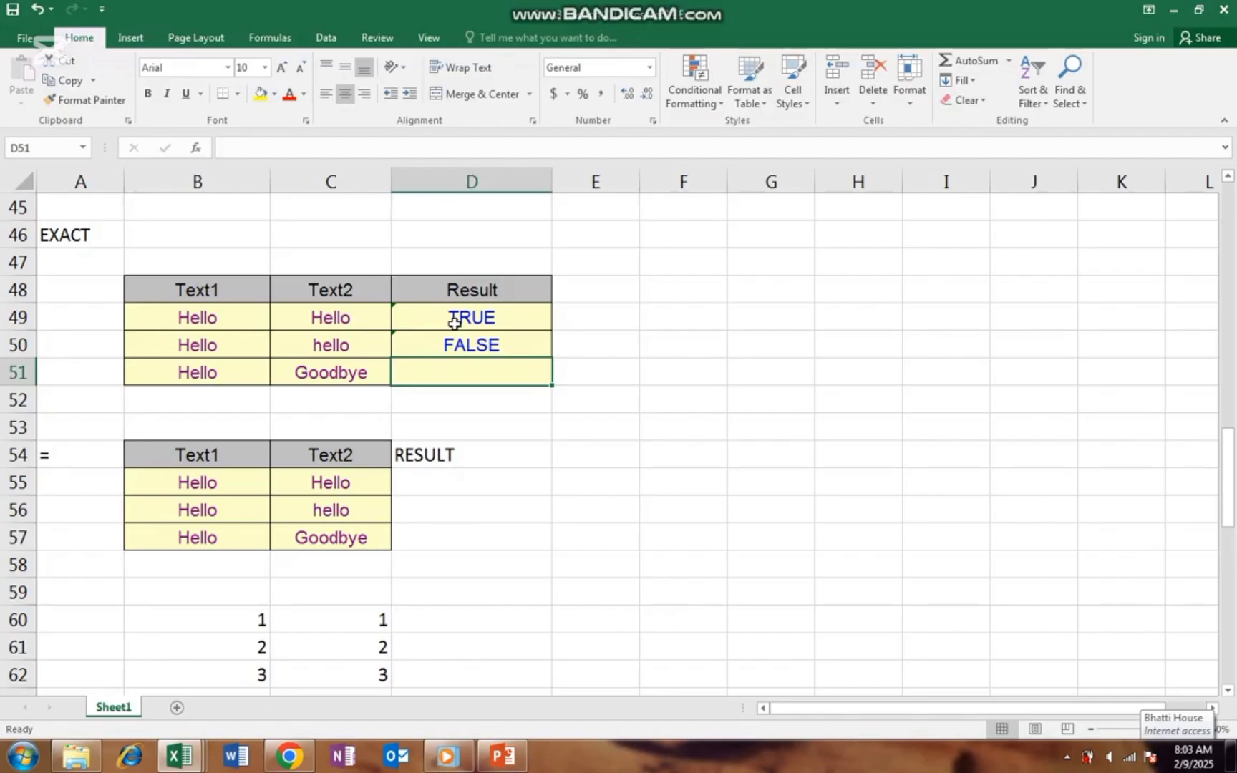
{"action": "type", "text": "="}
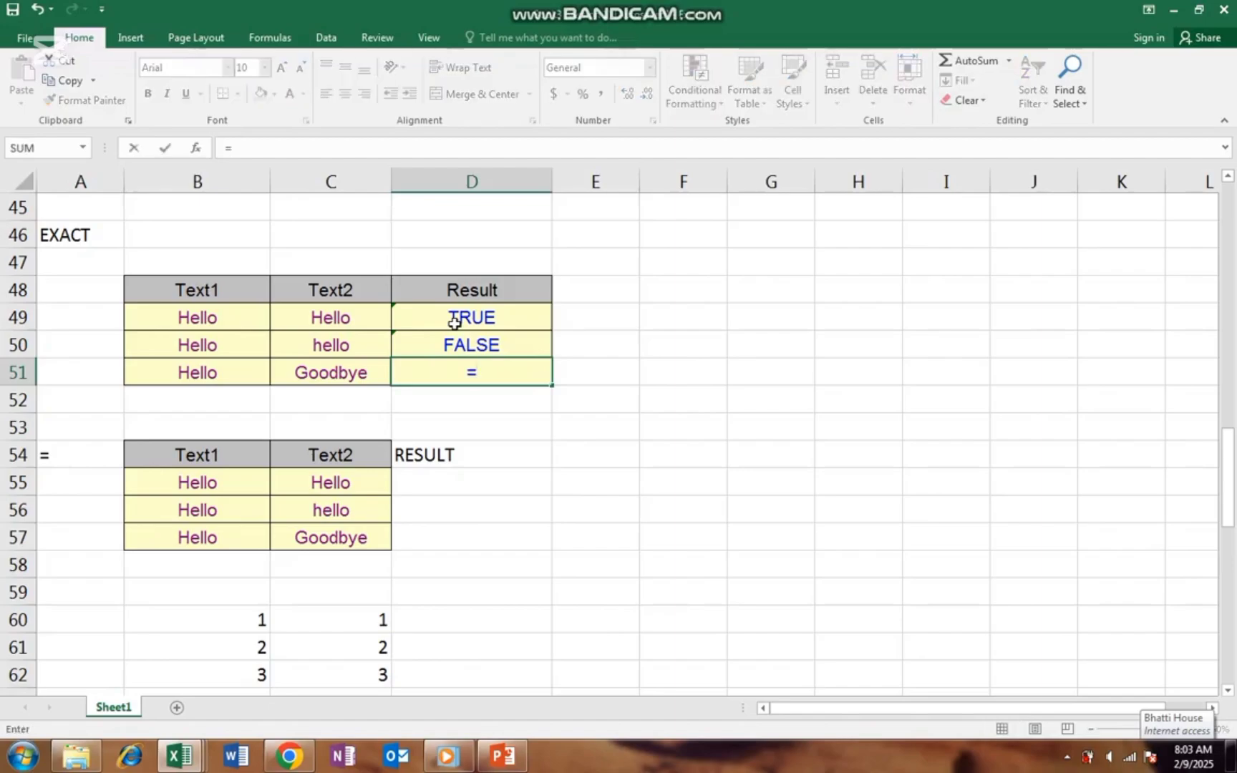
{"action": "type", "text": "exa"}
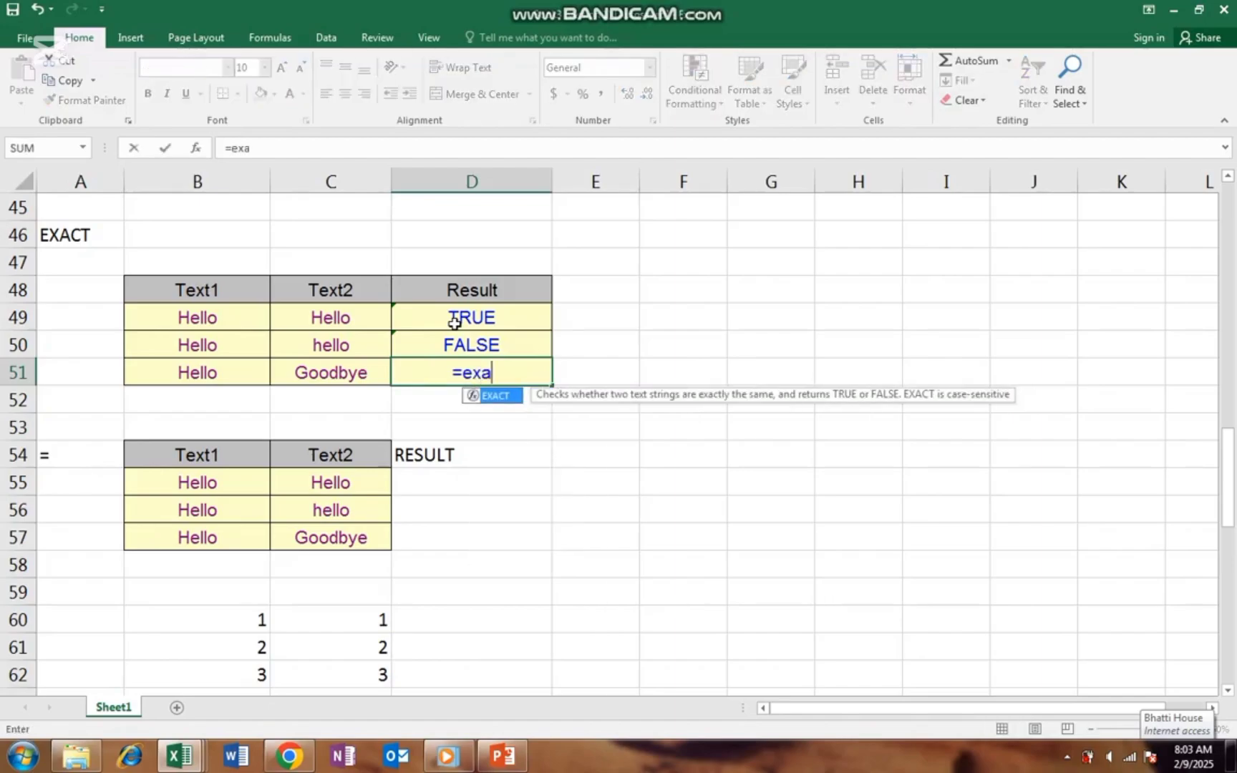
{"action": "type", "text": "ct"}
{"action": "key", "text": "Tab"}
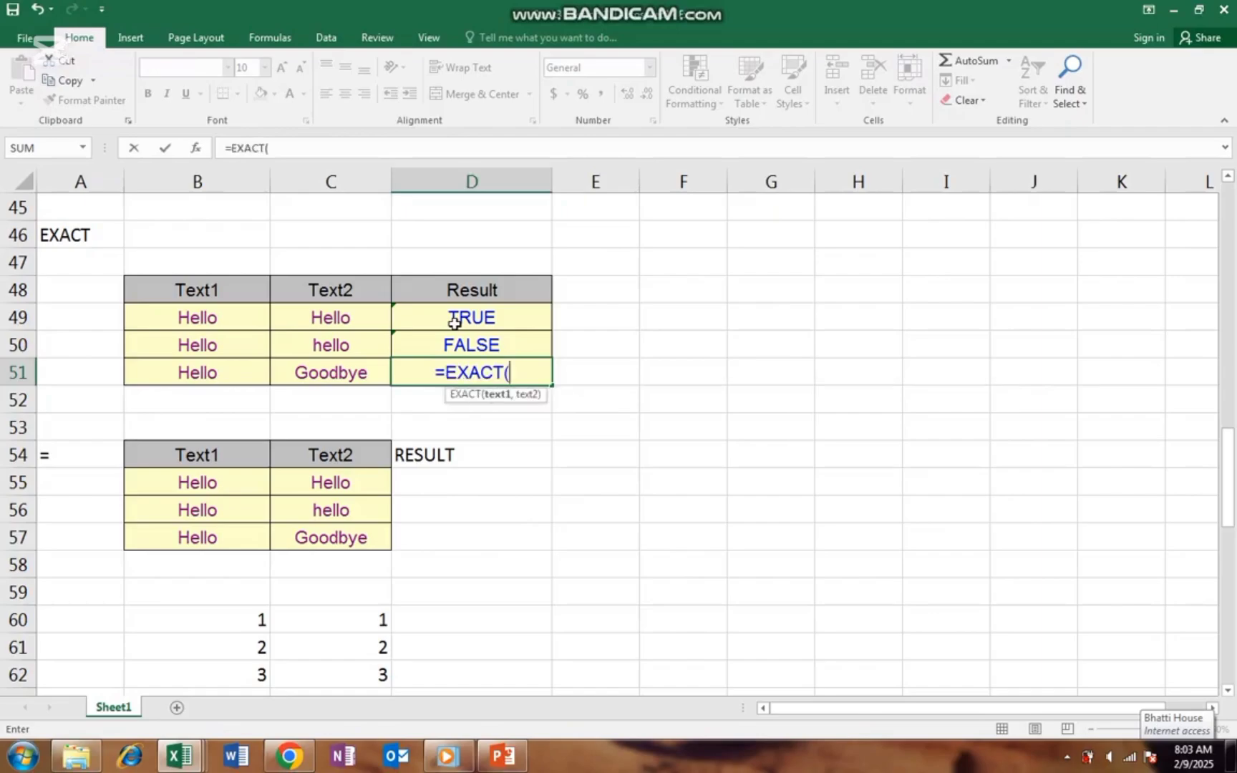
{"action": "key", "text": "Left"}
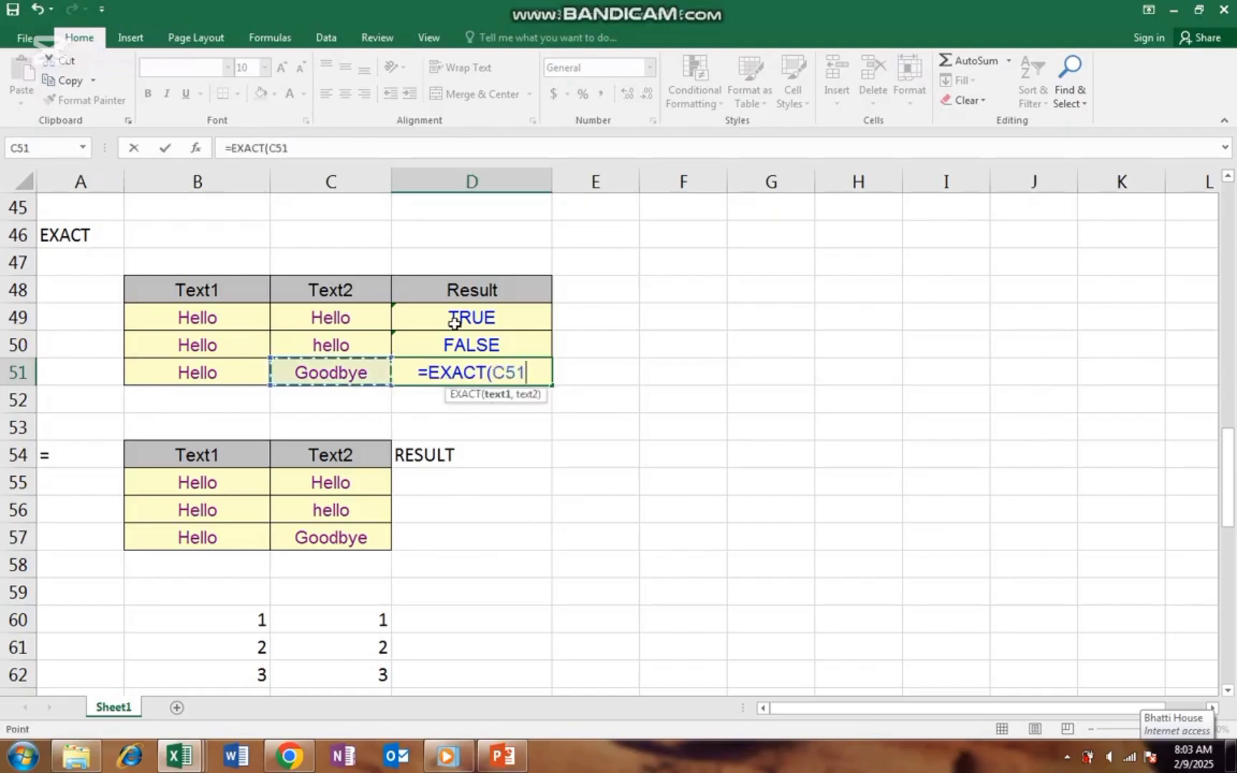
{"action": "key", "text": "Left"}
{"action": "type", "text": ","}
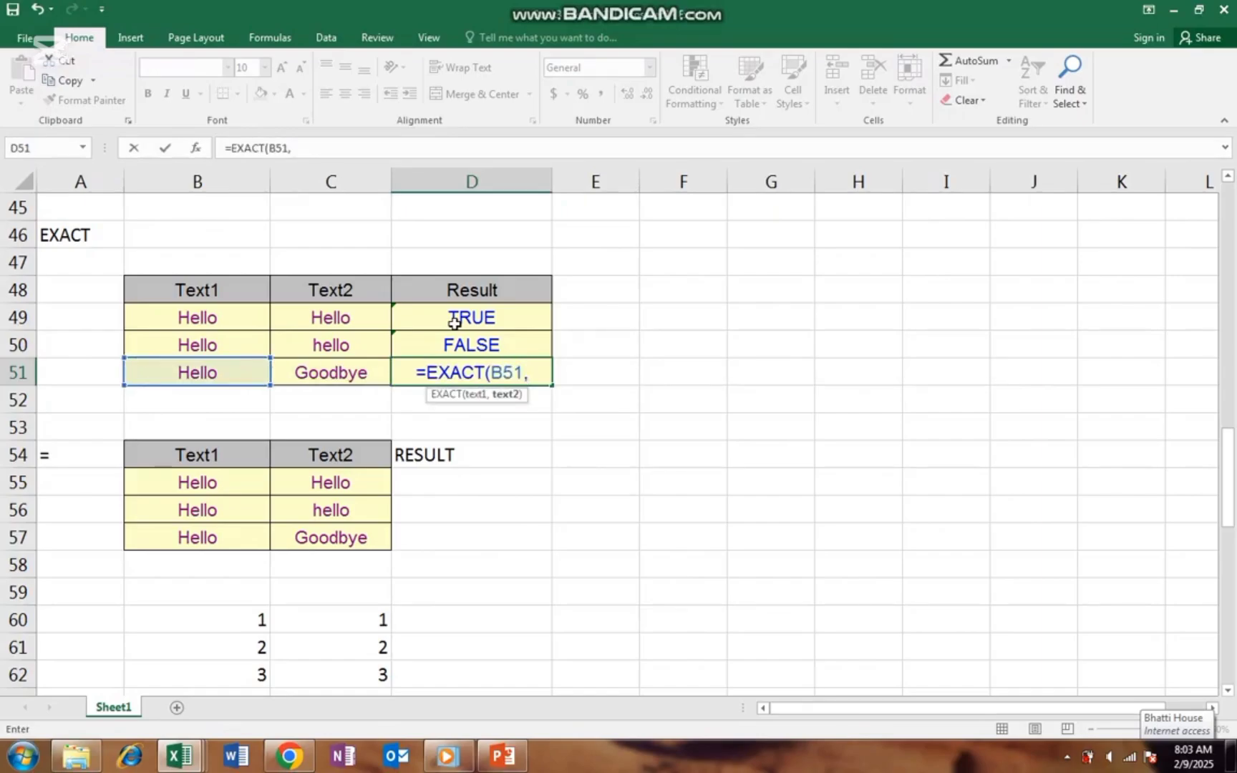
{"action": "key", "text": "Left"}
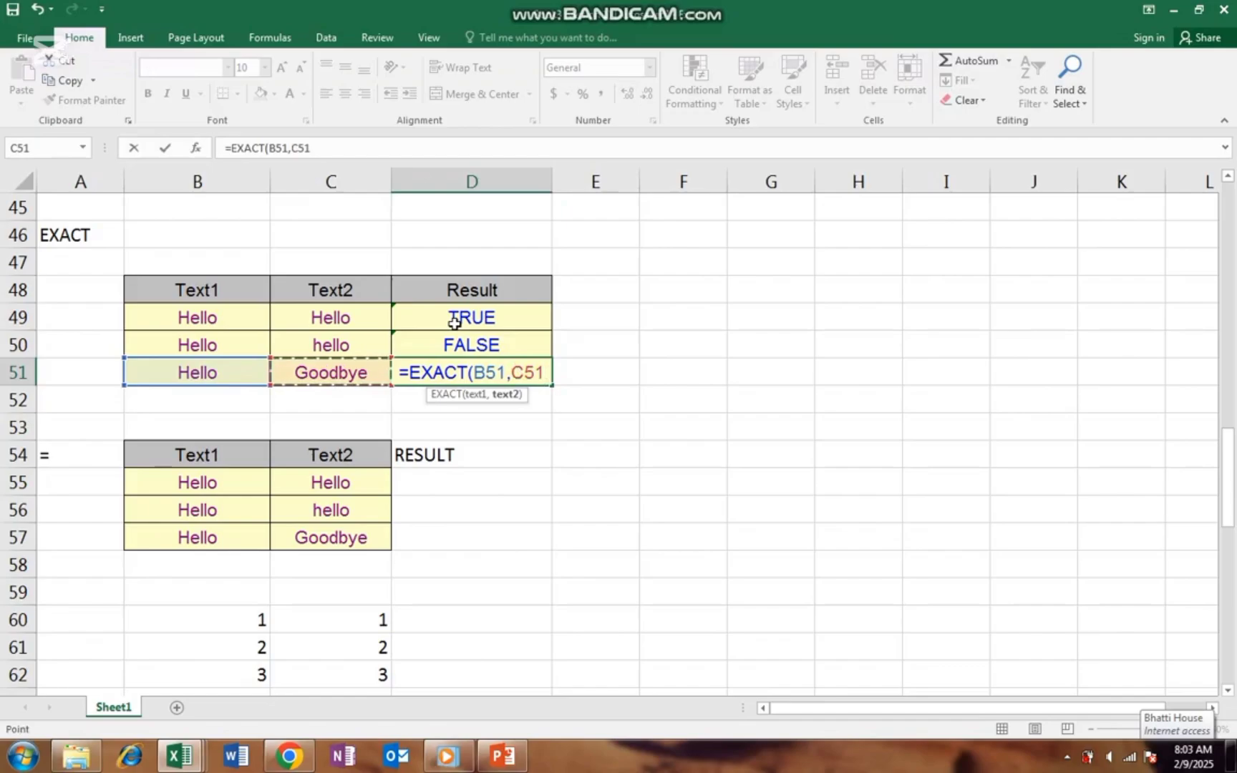
{"action": "type", "text": ")"}
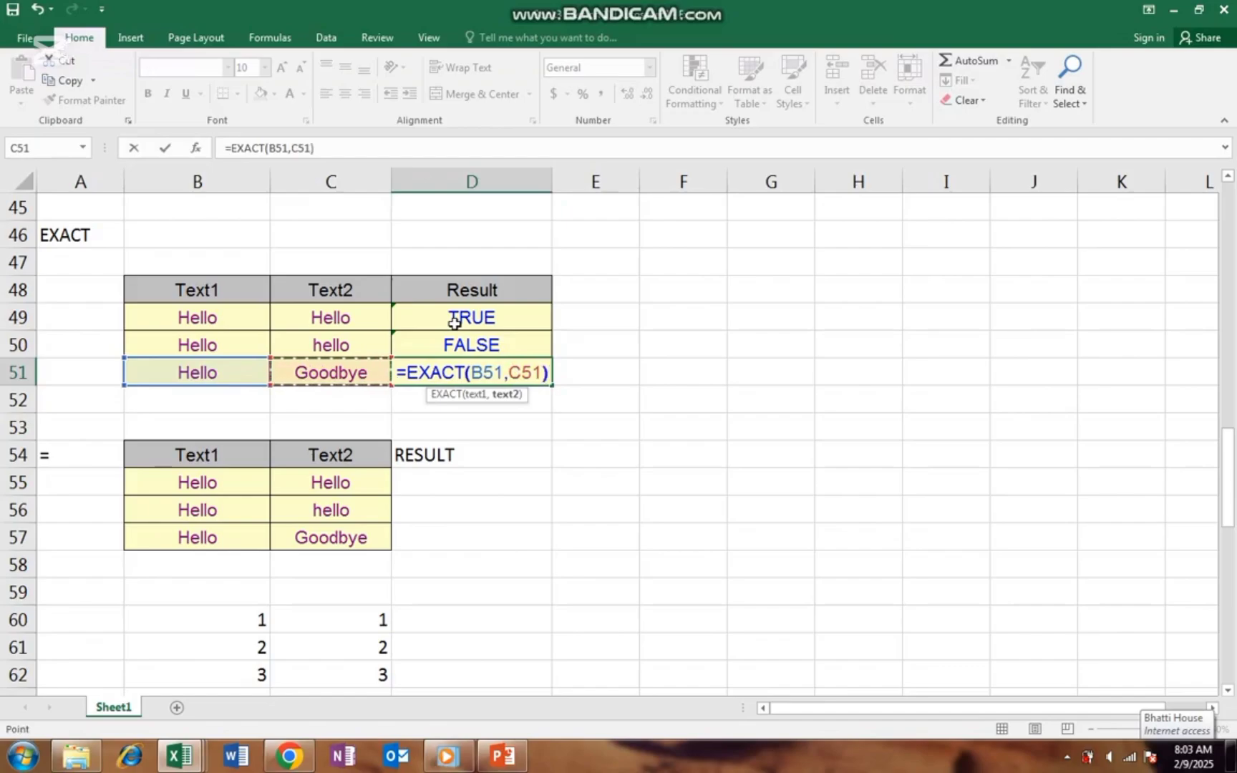
{"action": "key", "text": "Return"}
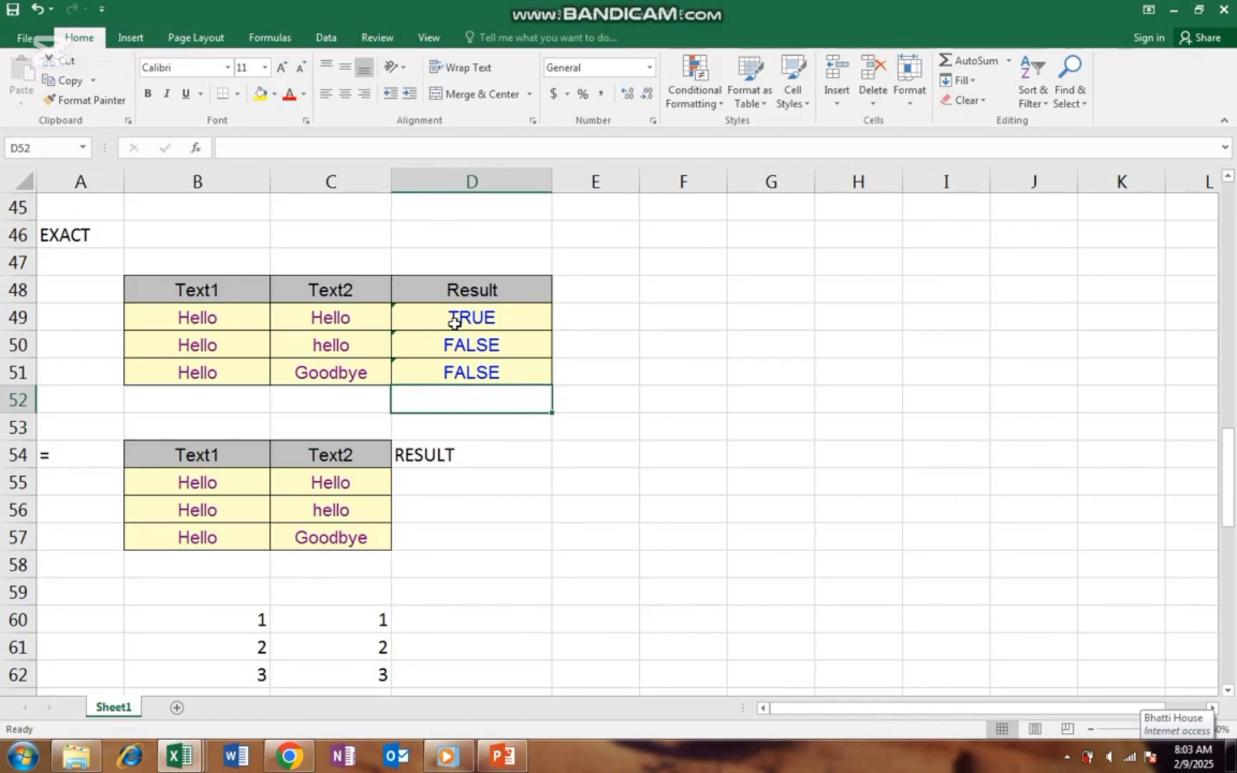
Review the formula in D51 and the header row of the second comparison table, ending at the = label in A54
{"action": "key", "text": "Down"}
{"action": "key", "text": "Down"}
{"action": "key", "text": "Up"}
{"action": "key", "text": "Up"}
{"action": "key", "text": "Up"}
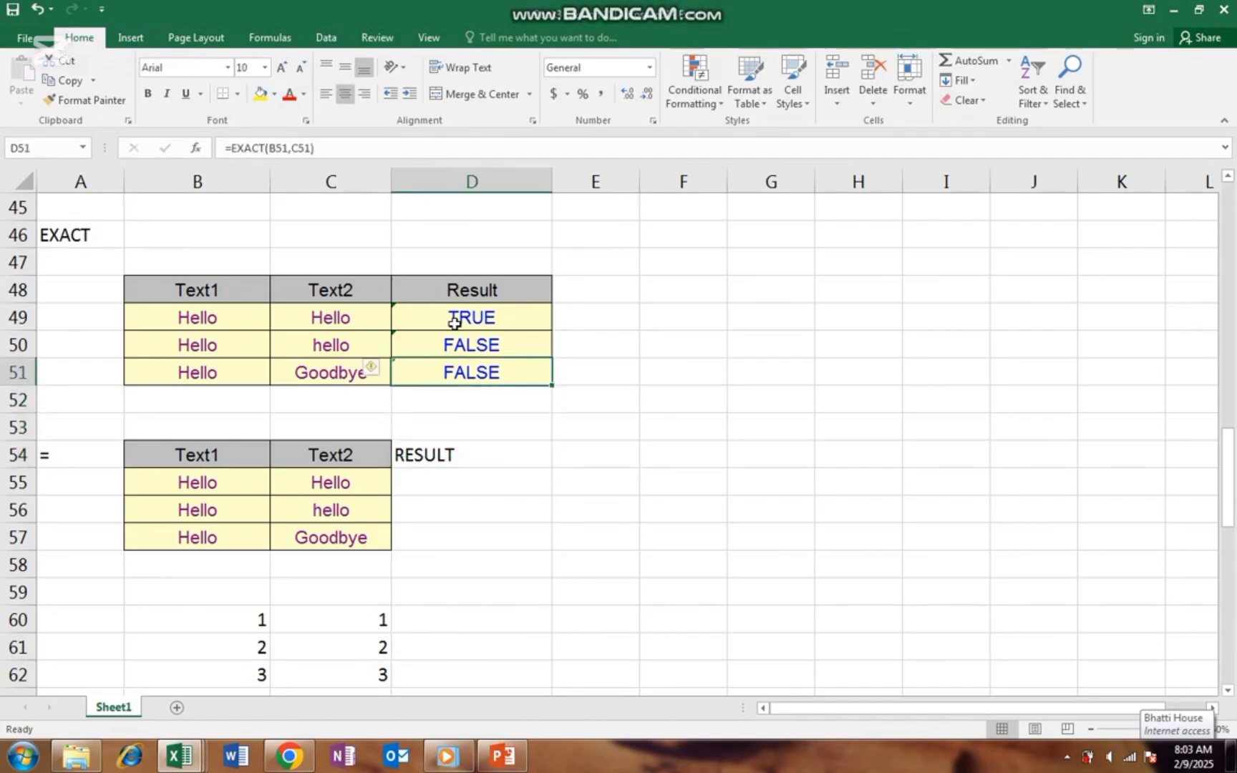
{"action": "key", "text": "Down"}
{"action": "key", "text": "Down"}
{"action": "key", "text": "Down"}
{"action": "key", "text": "Left"}
{"action": "key", "text": "Left"}
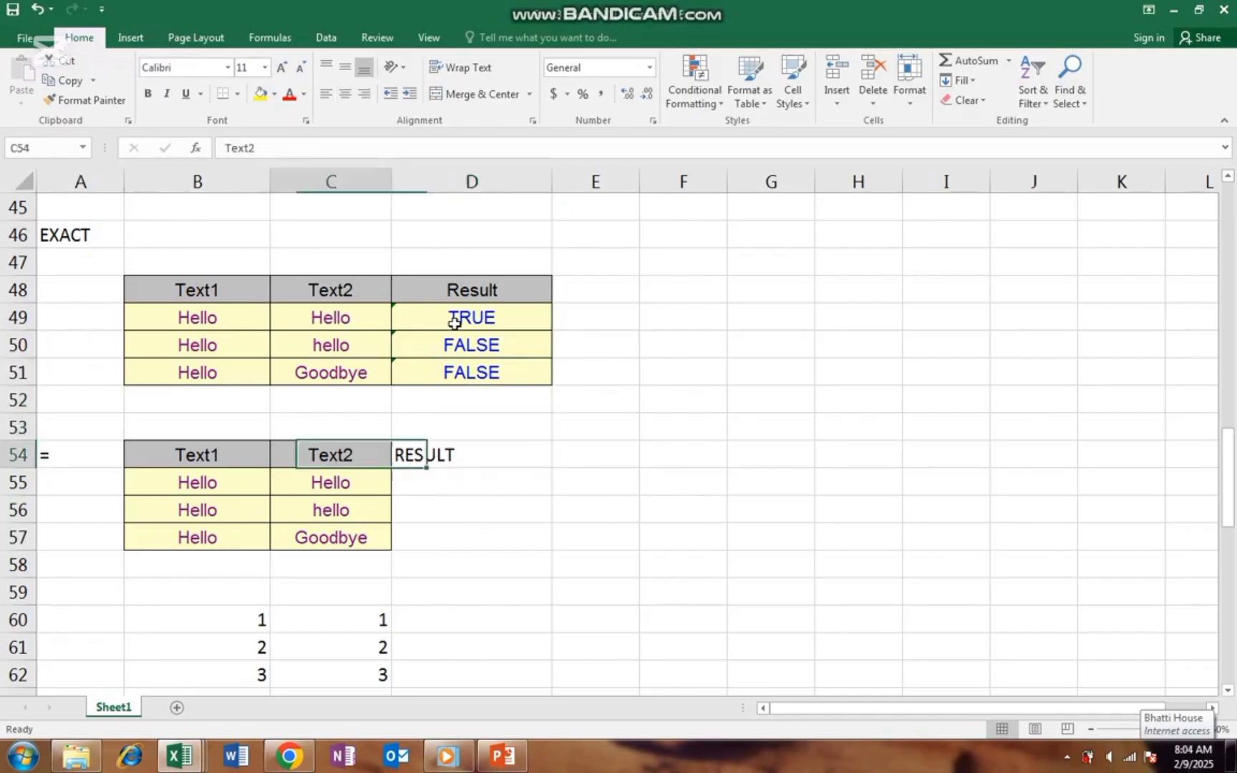
{"action": "key", "text": "Left"}
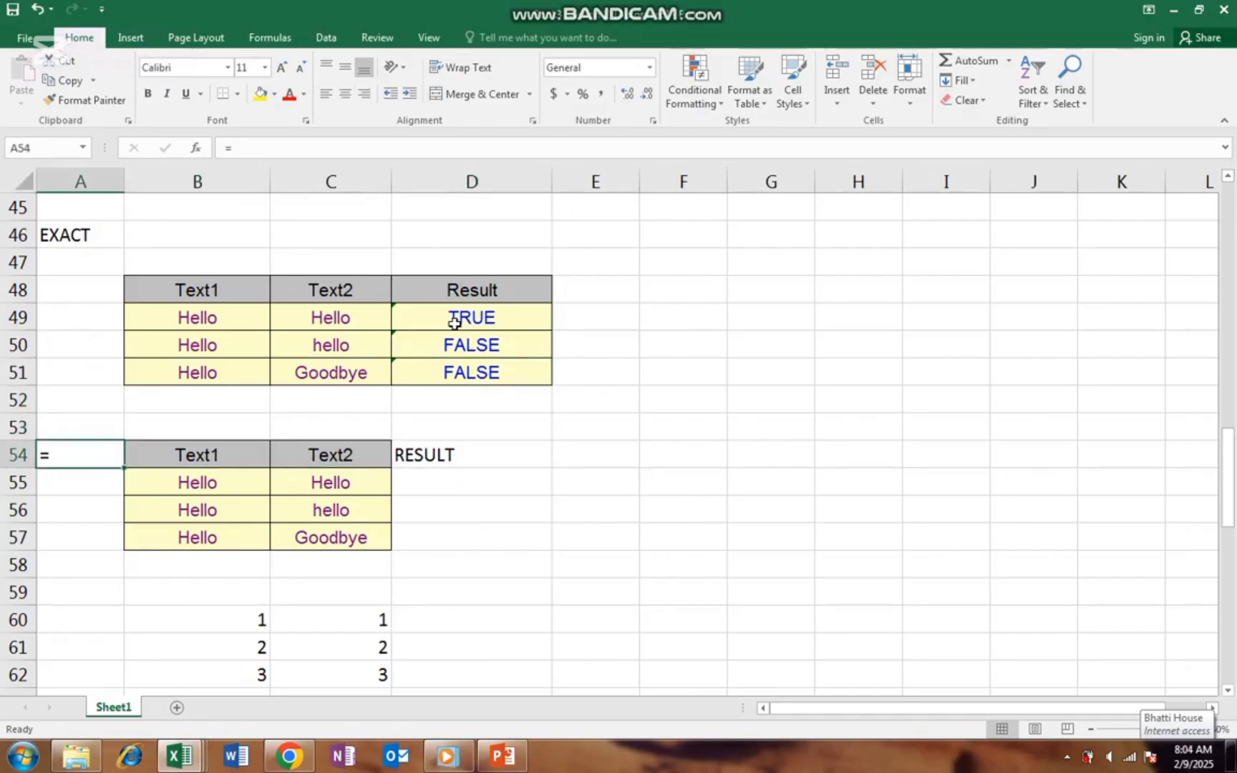
Enter =B55=C55 in D55 to compare the first pair of texts in the = table
{"action": "key", "text": "Right"}
{"action": "key", "text": "Right"}
{"action": "key", "text": "Right"}
{"action": "key", "text": "Down"}
{"action": "key", "text": "Left"}
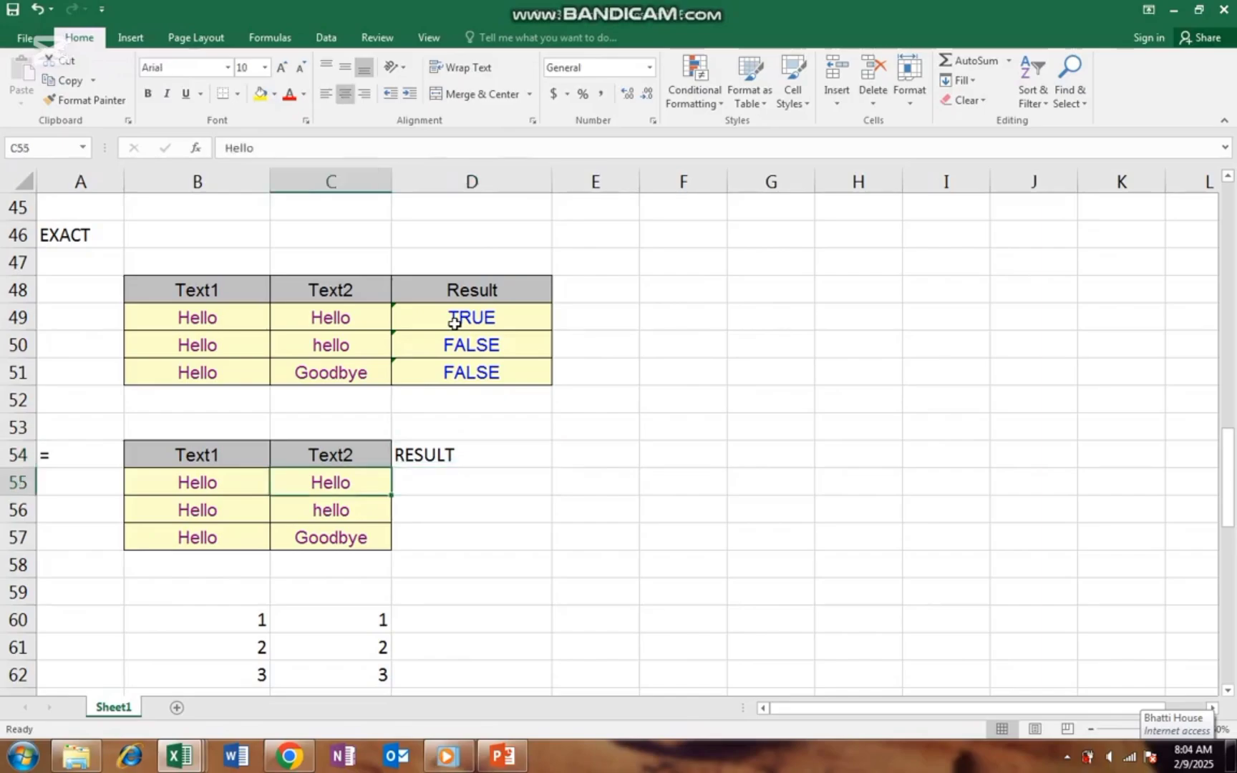
{"action": "key", "text": "Left"}
{"action": "key", "text": "Right"}
{"action": "key", "text": "Right"}
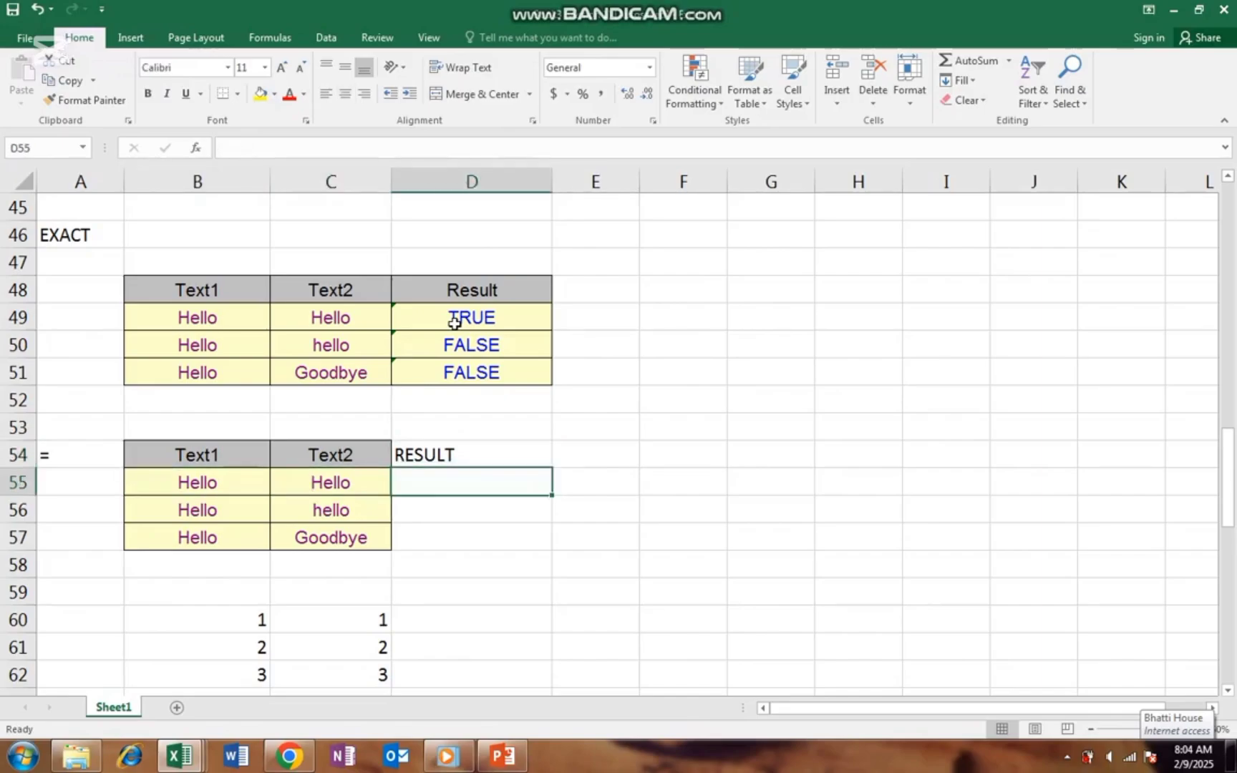
{"action": "type", "text": "="}
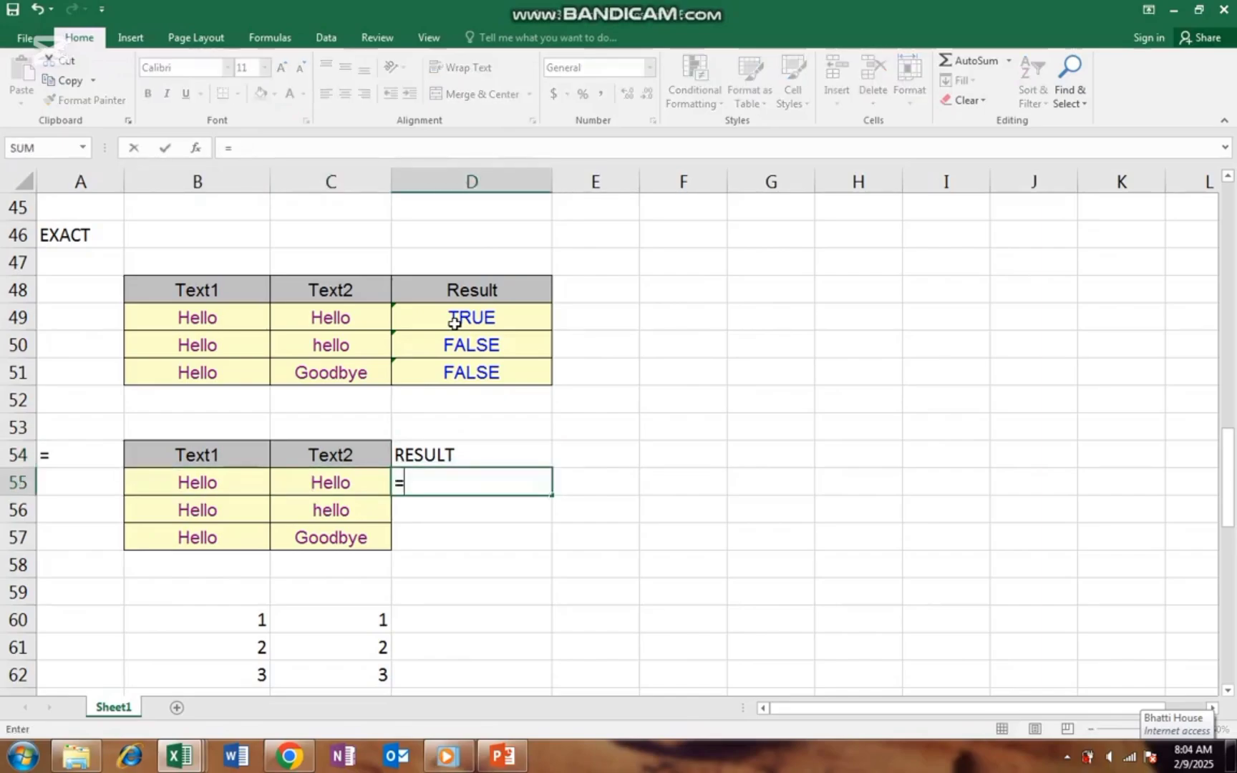
{"action": "key", "text": "Left"}
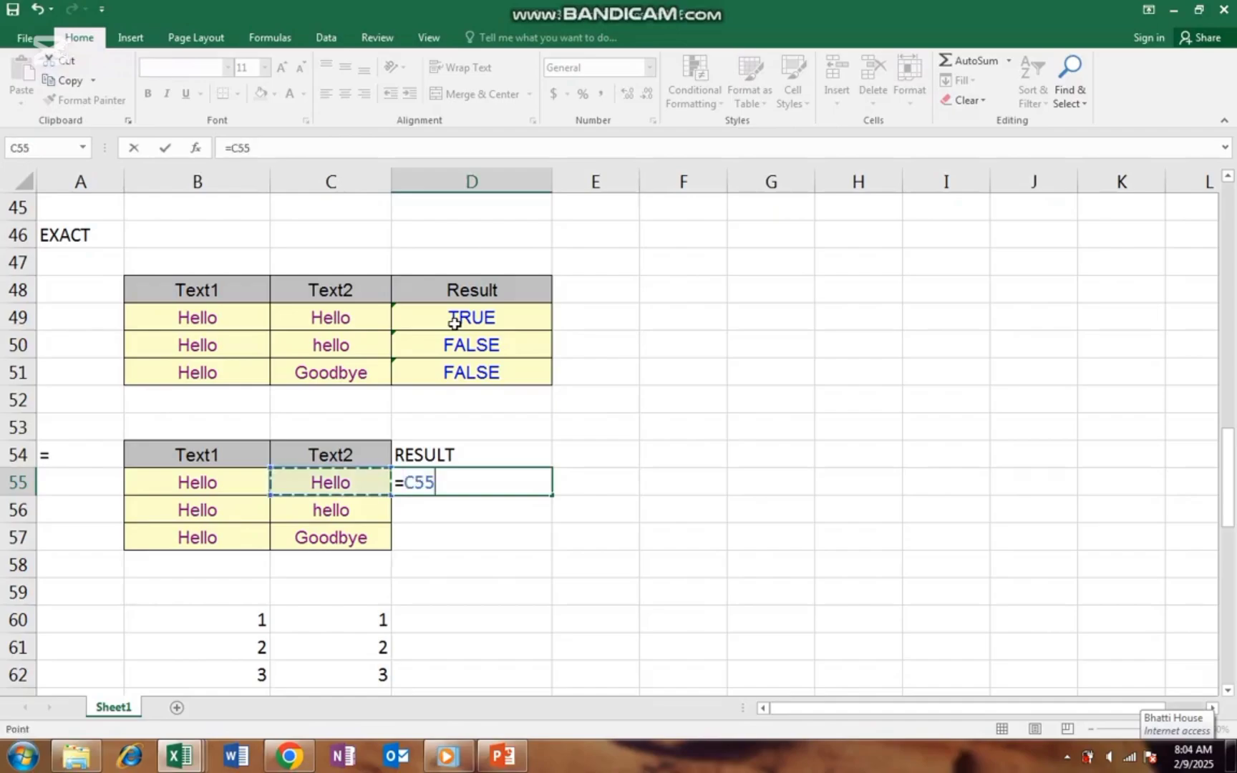
{"action": "key", "text": "Left"}
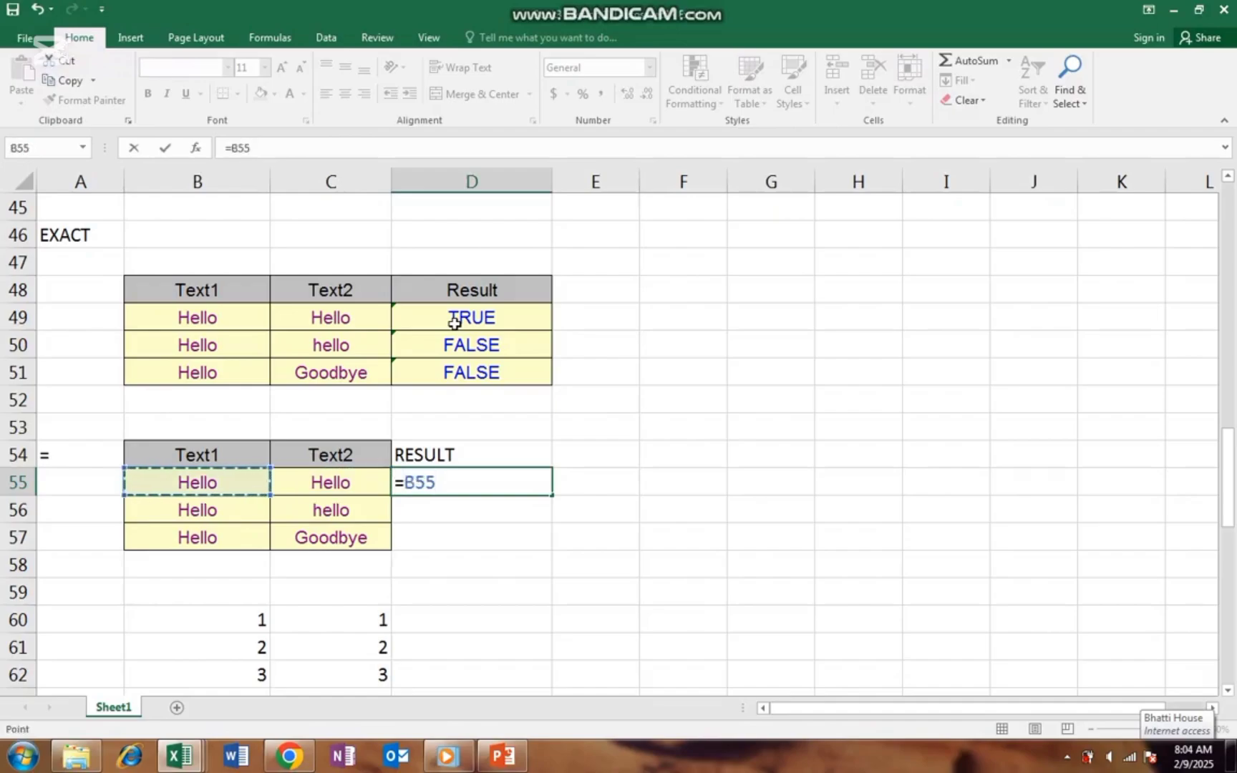
{"action": "type", "text": "="}
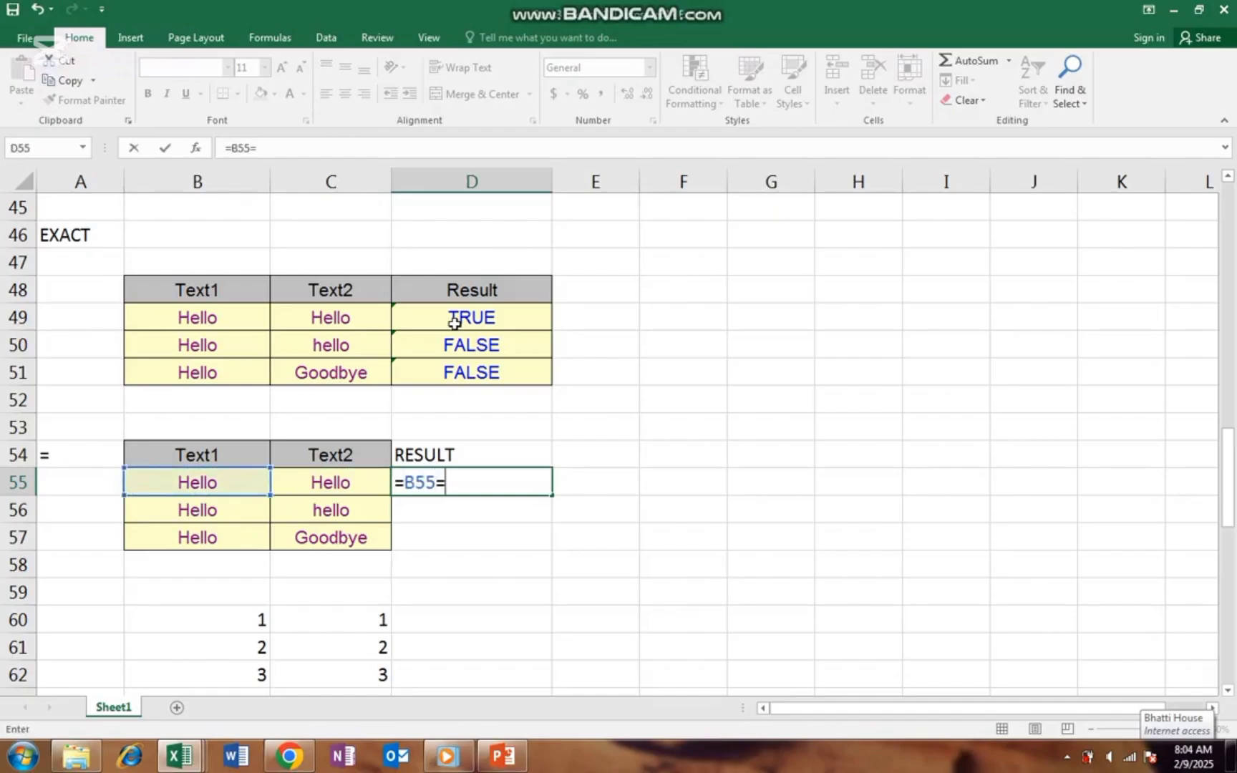
{"action": "key", "text": "Left"}
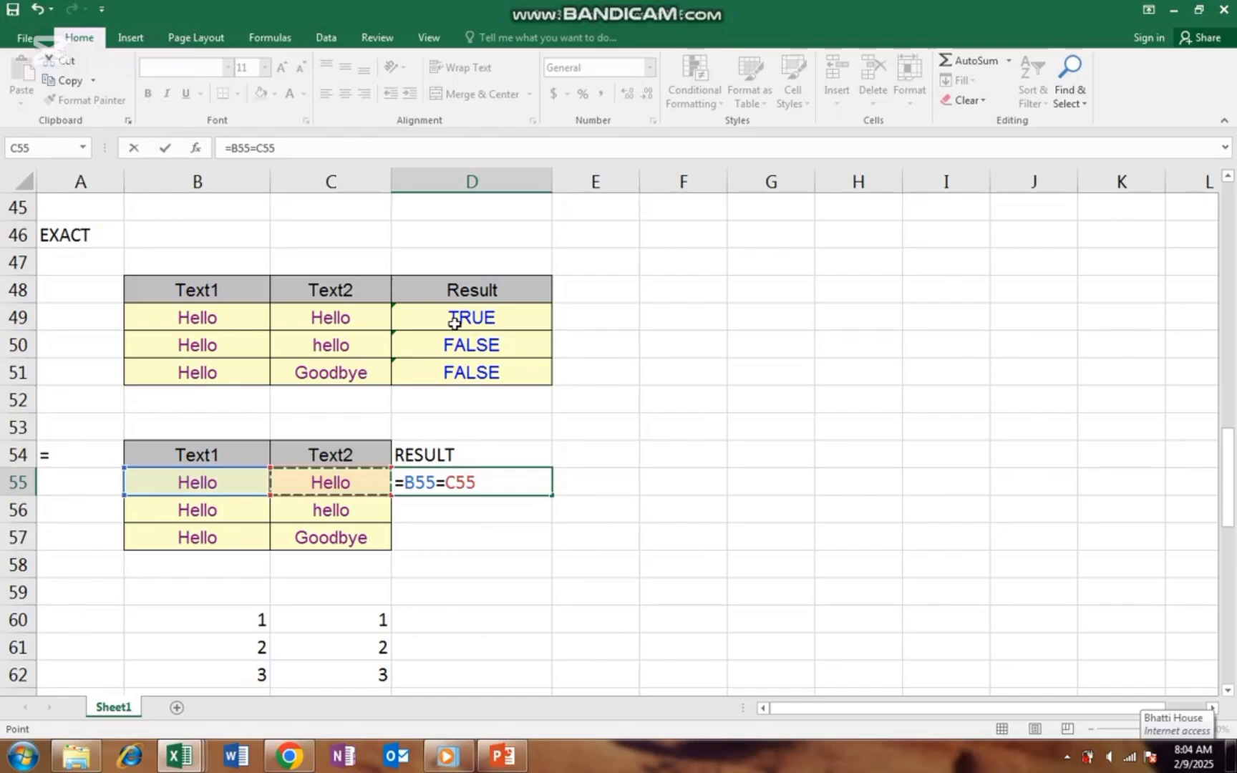
{"action": "key", "text": "Return"}
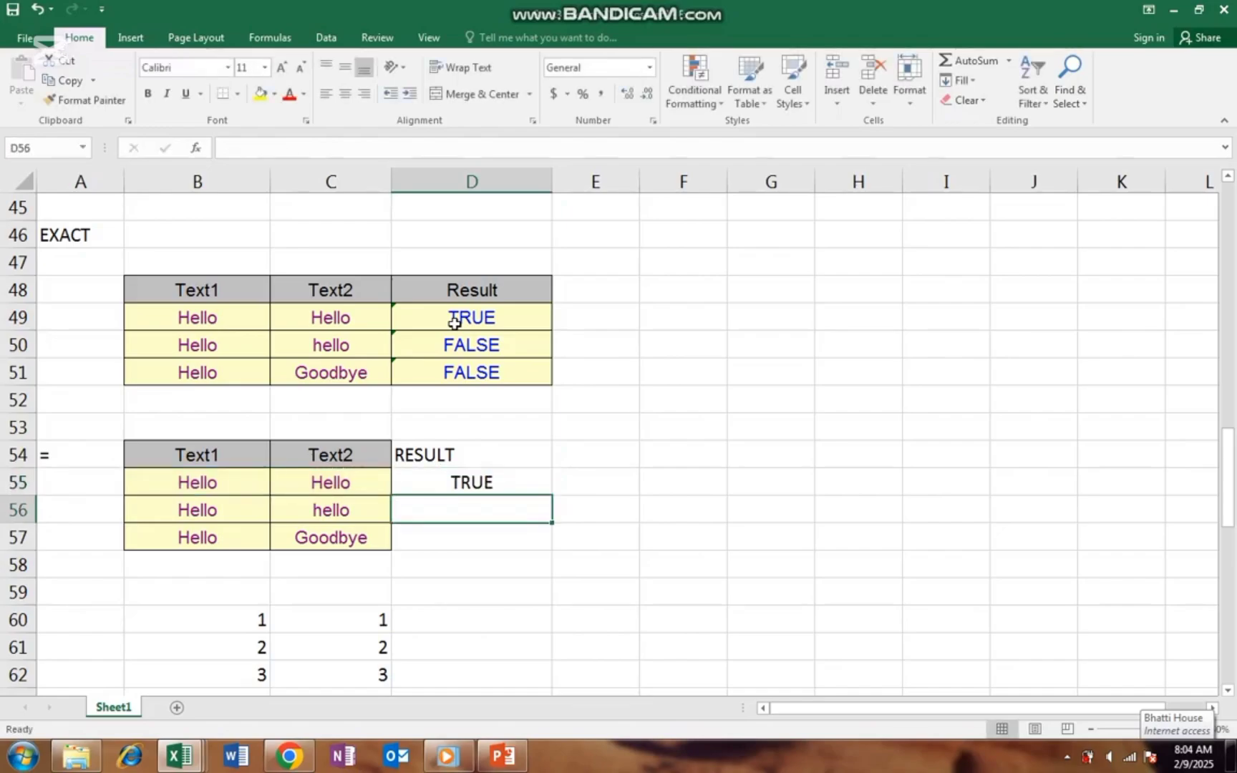
Fill the formula in D55 down through D57 to compare the remaining text pairs
{"action": "key", "text": "Up"}
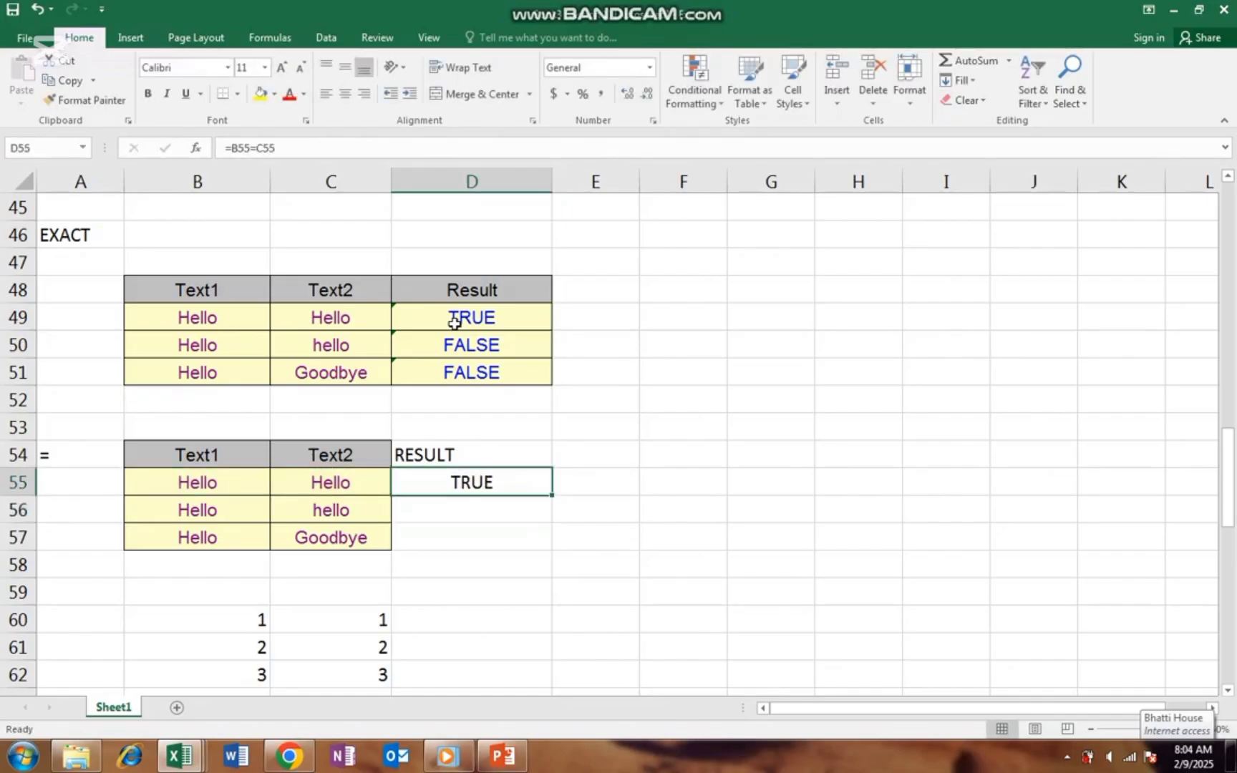
{"action": "key", "text": "shift+Down"}
{"action": "key", "text": "shift+Down"}
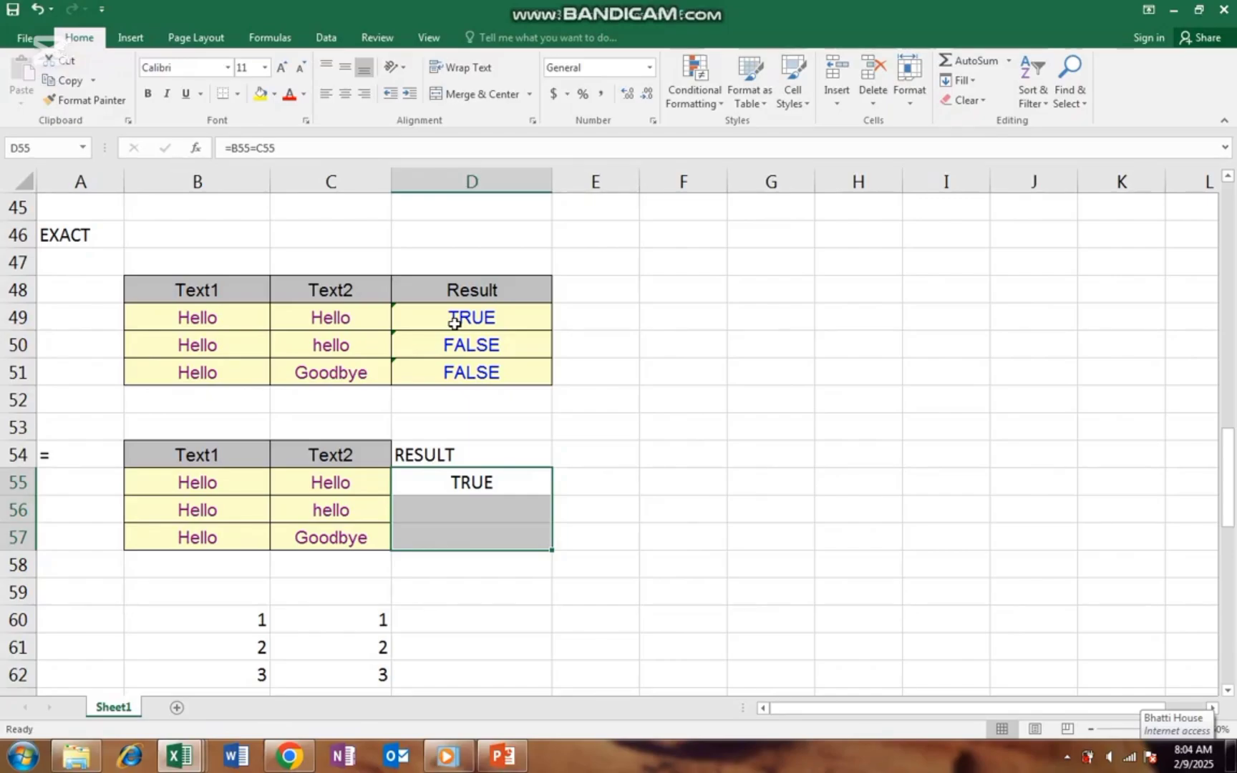
{"action": "key", "text": "ctrl+d"}
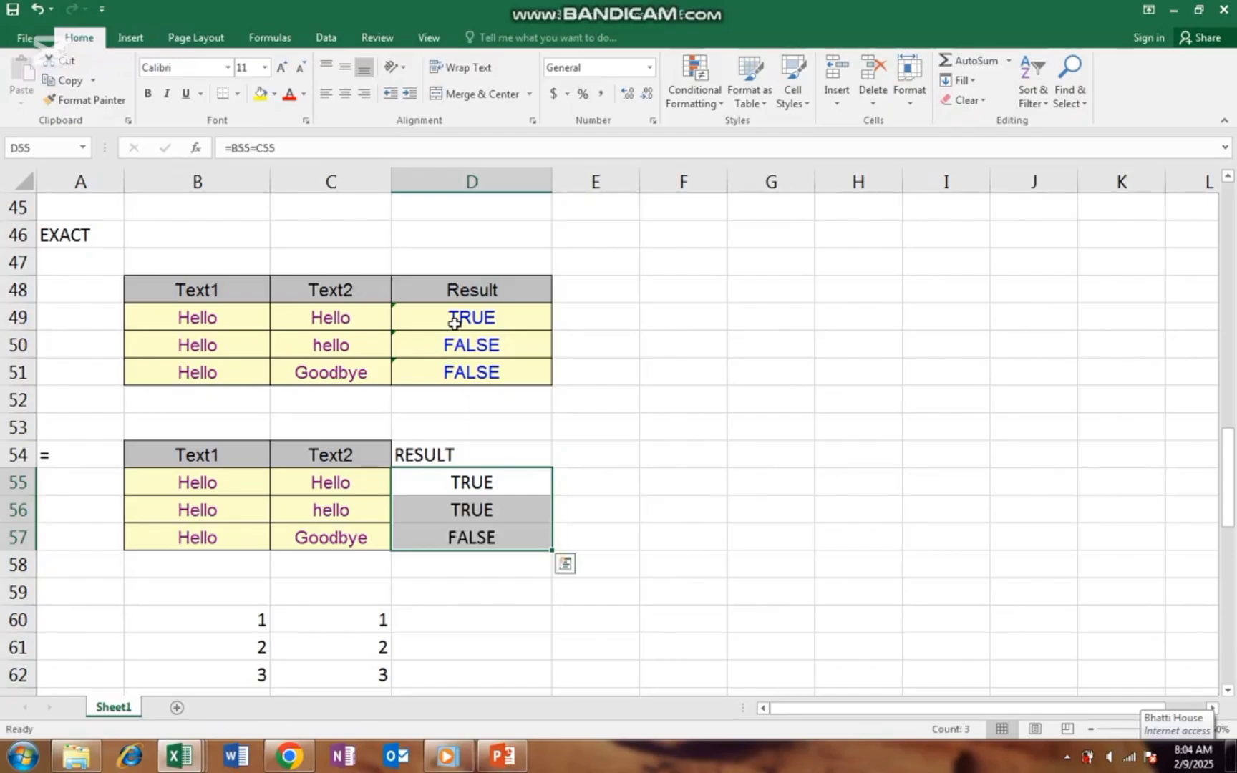
Compare the = formula in D56 and its texts with the EXACT formula in D50 and its texts
{"action": "key", "text": "Down"}
{"action": "key", "text": "Left"}
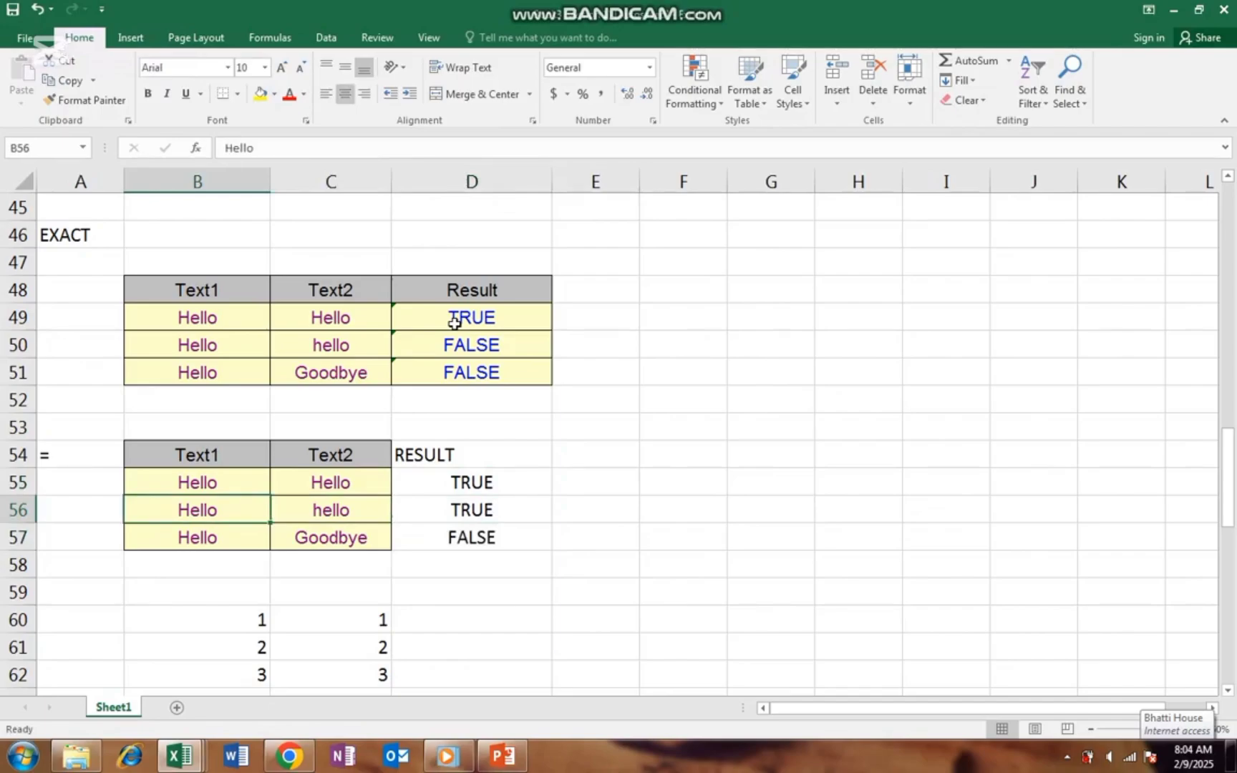
{"action": "key", "text": "Right"}
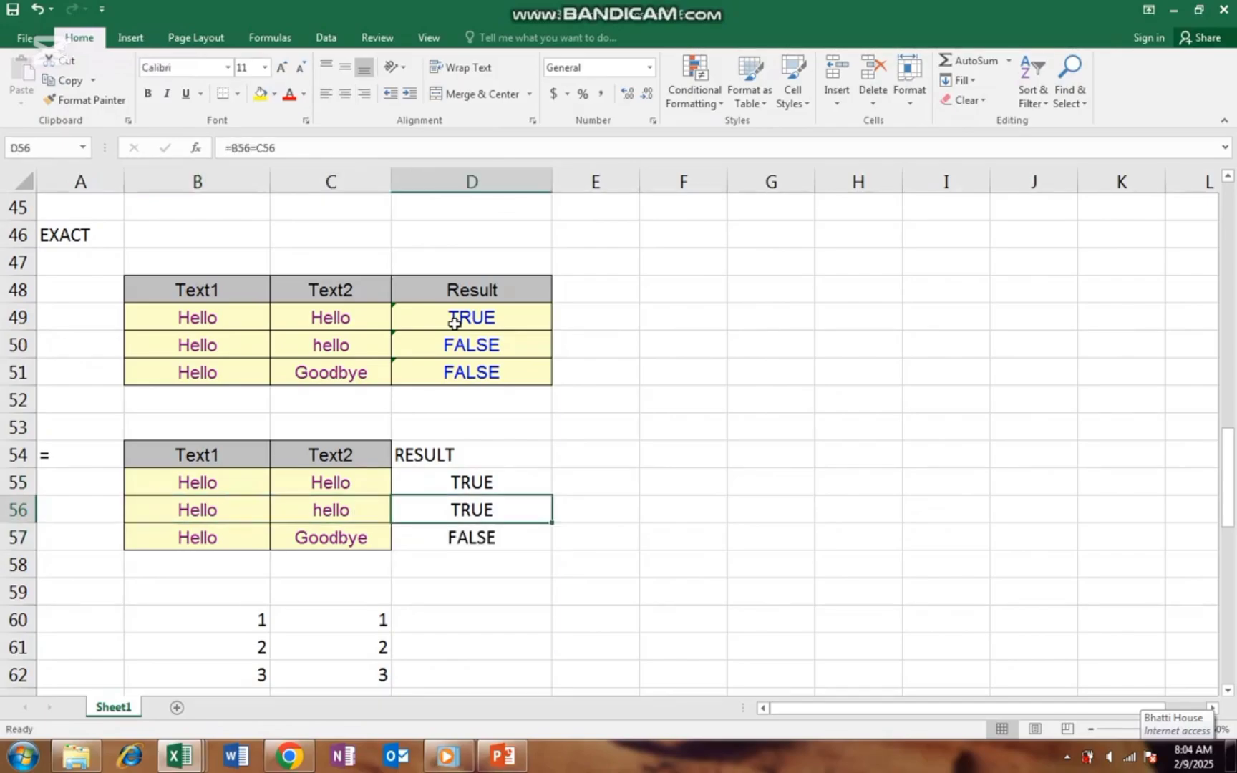
{"action": "key", "text": "Left"}
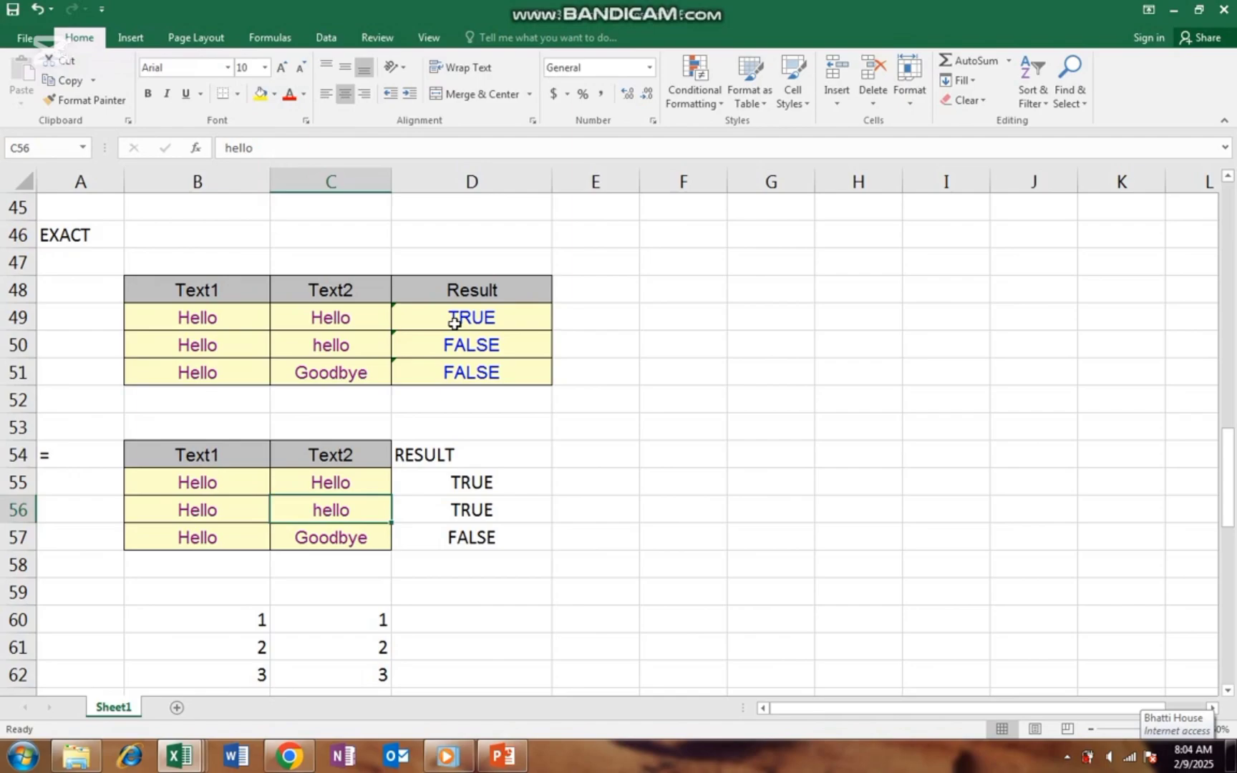
{"action": "key", "text": "Right"}
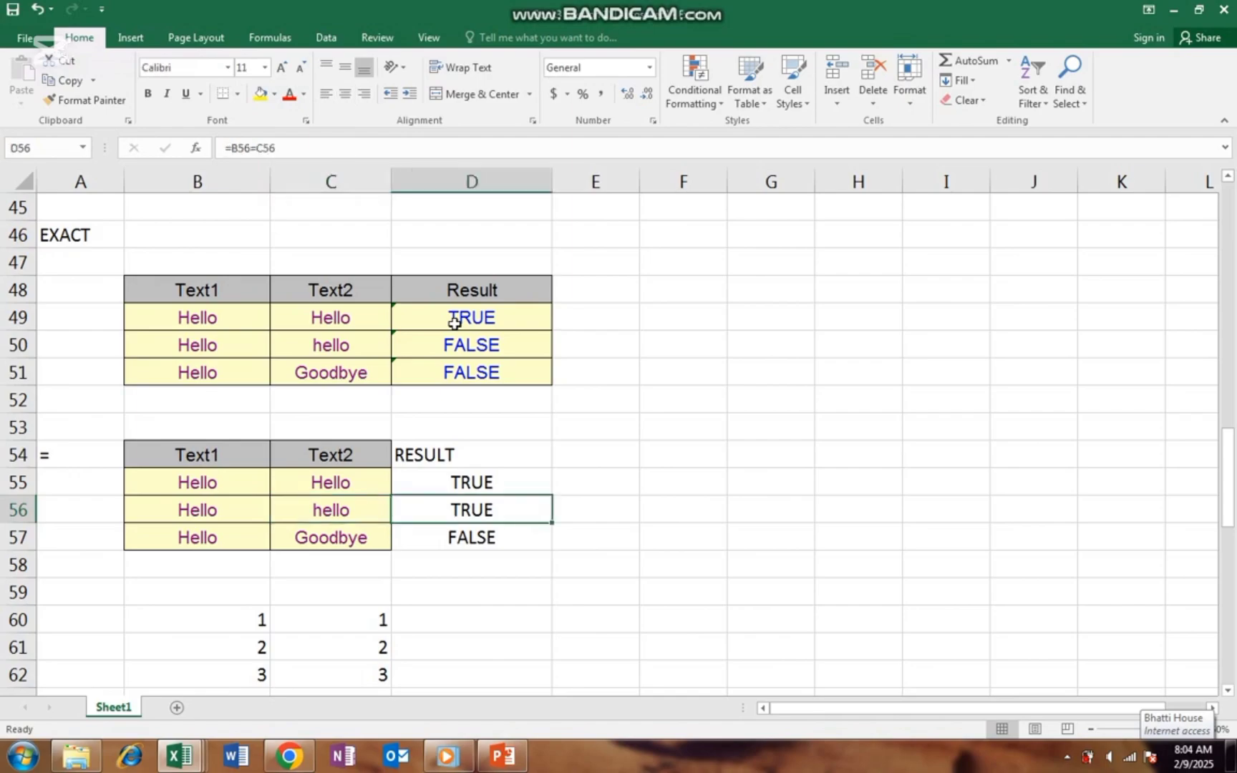
{"action": "key", "text": "Up"}
{"action": "key", "text": "Up"}
{"action": "key", "text": "Up"}
{"action": "key", "text": "Up"}
{"action": "key", "text": "Up"}
{"action": "key", "text": "Up"}
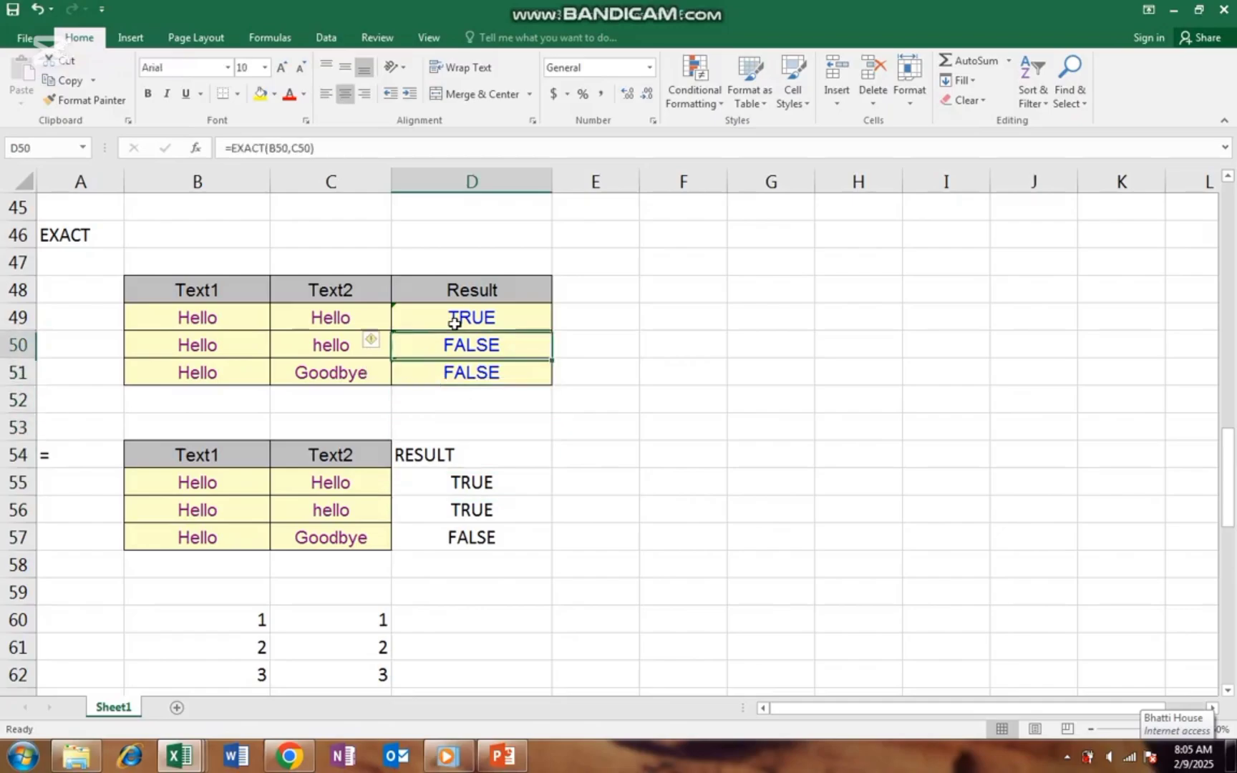
{"action": "key", "text": "Left"}
{"action": "key", "text": "Left"}
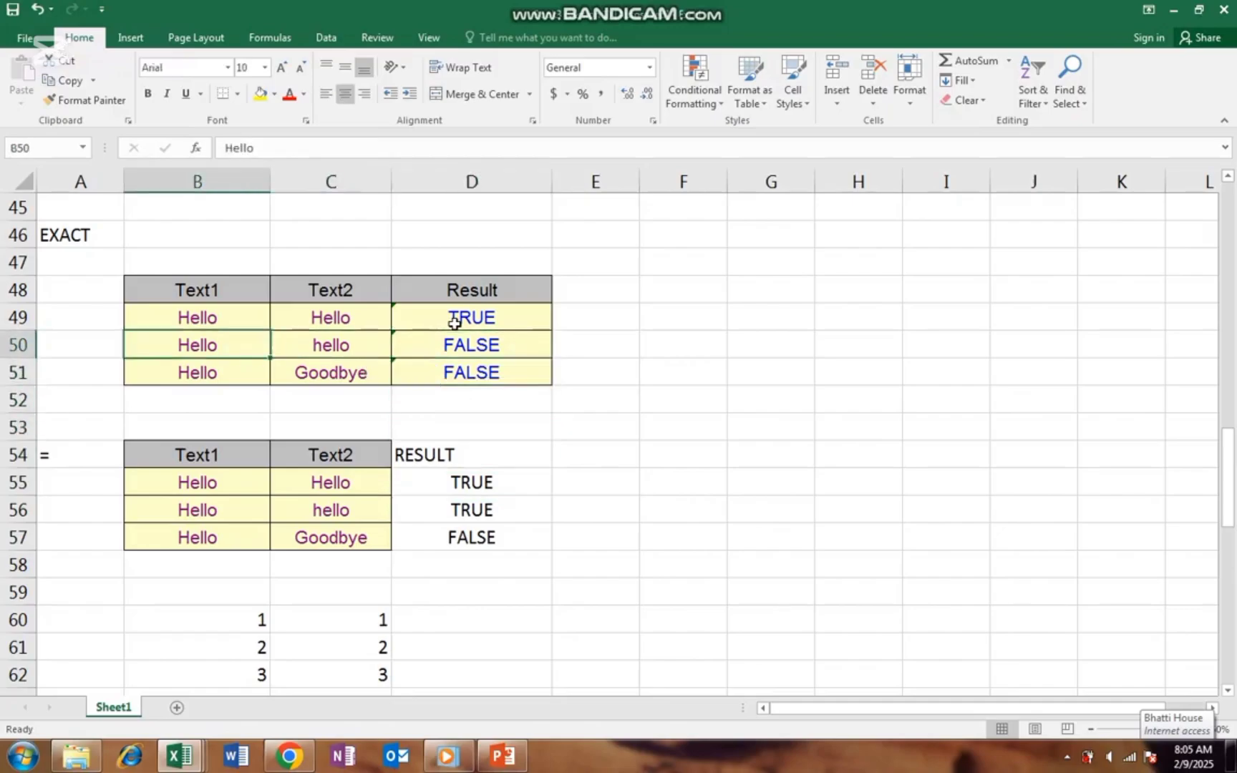
{"action": "key", "text": "Right"}
{"action": "key", "text": "Right"}
Review the result columns of both tables, going from D51 in the EXACT table to D56 in the = table
{"action": "key", "text": "Down"}
{"action": "key", "text": "Down"}
{"action": "key", "text": "Down"}
{"action": "key", "text": "Down"}
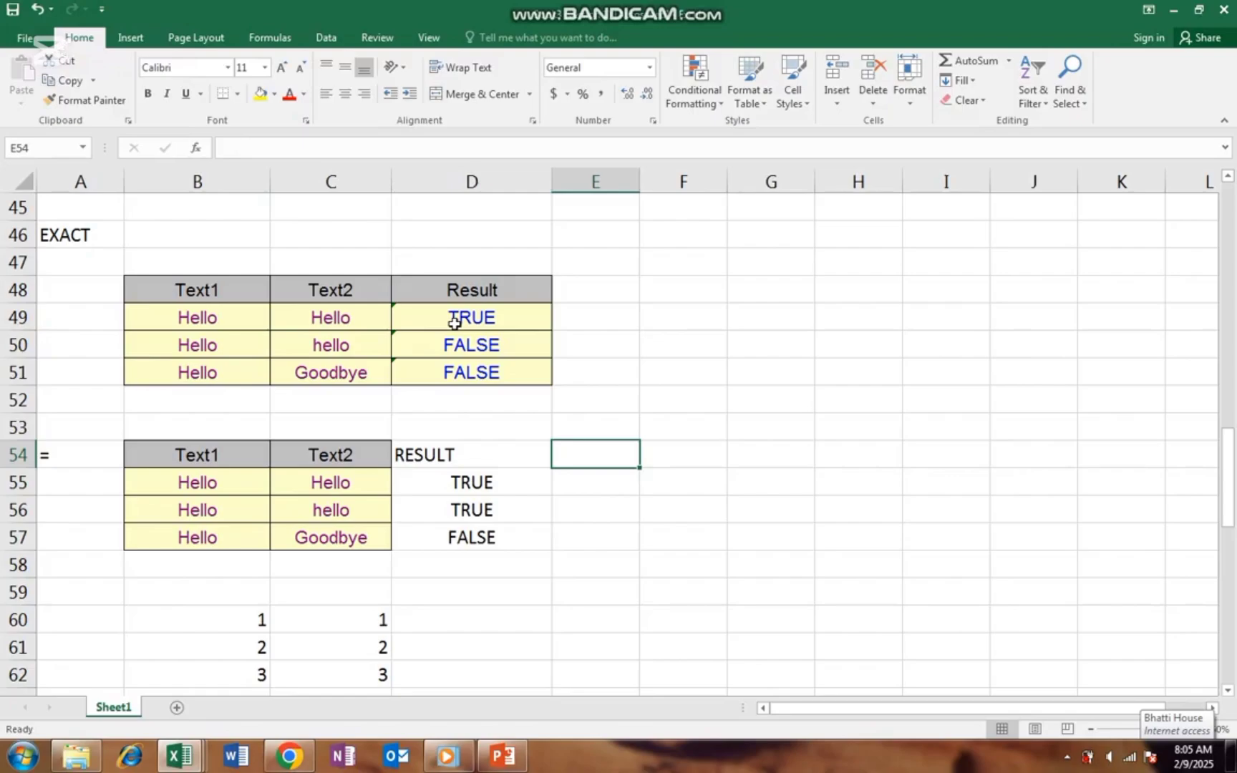
{"action": "key", "text": "Up"}
{"action": "key", "text": "Up"}
{"action": "key", "text": "Up"}
{"action": "key", "text": "Up"}
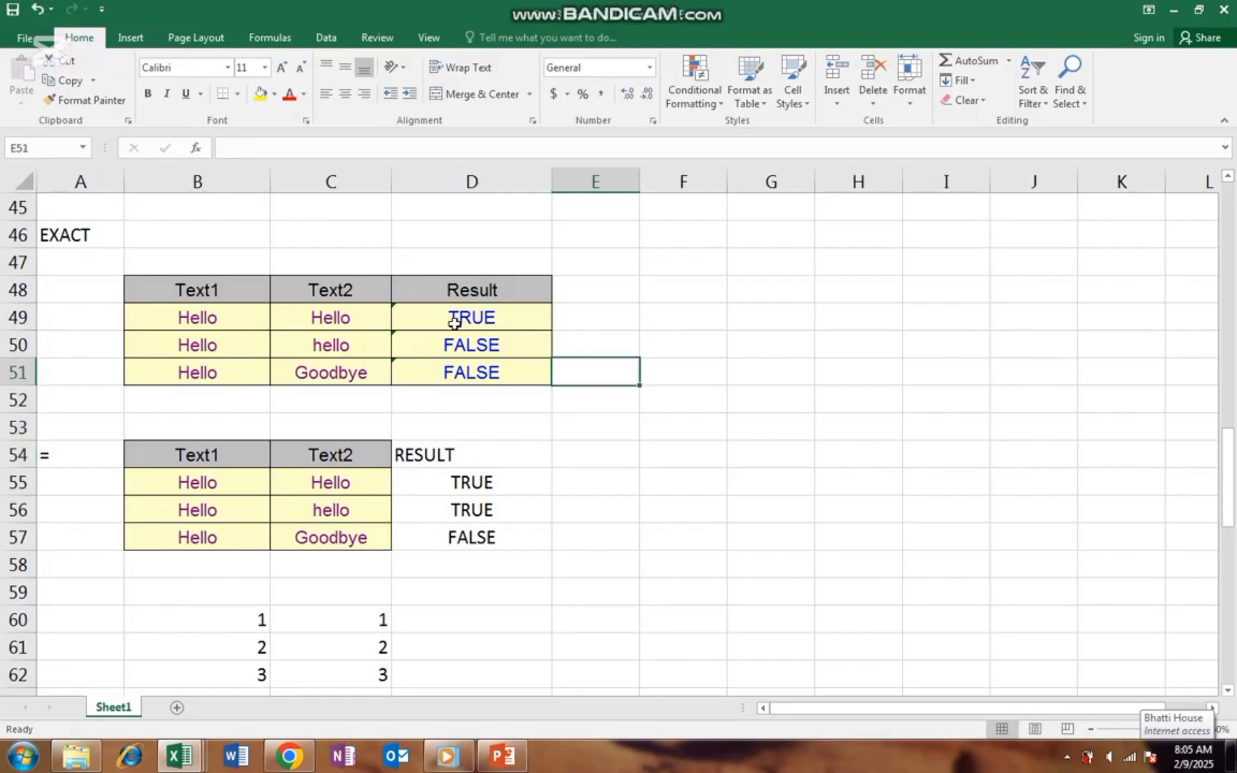
{"action": "key", "text": "Left"}
{"action": "key", "text": "Down"}
{"action": "key", "text": "Down"}
{"action": "key", "text": "Down"}
{"action": "key", "text": "Down"}
{"action": "key", "text": "Down"}
{"action": "key", "text": "Down"}
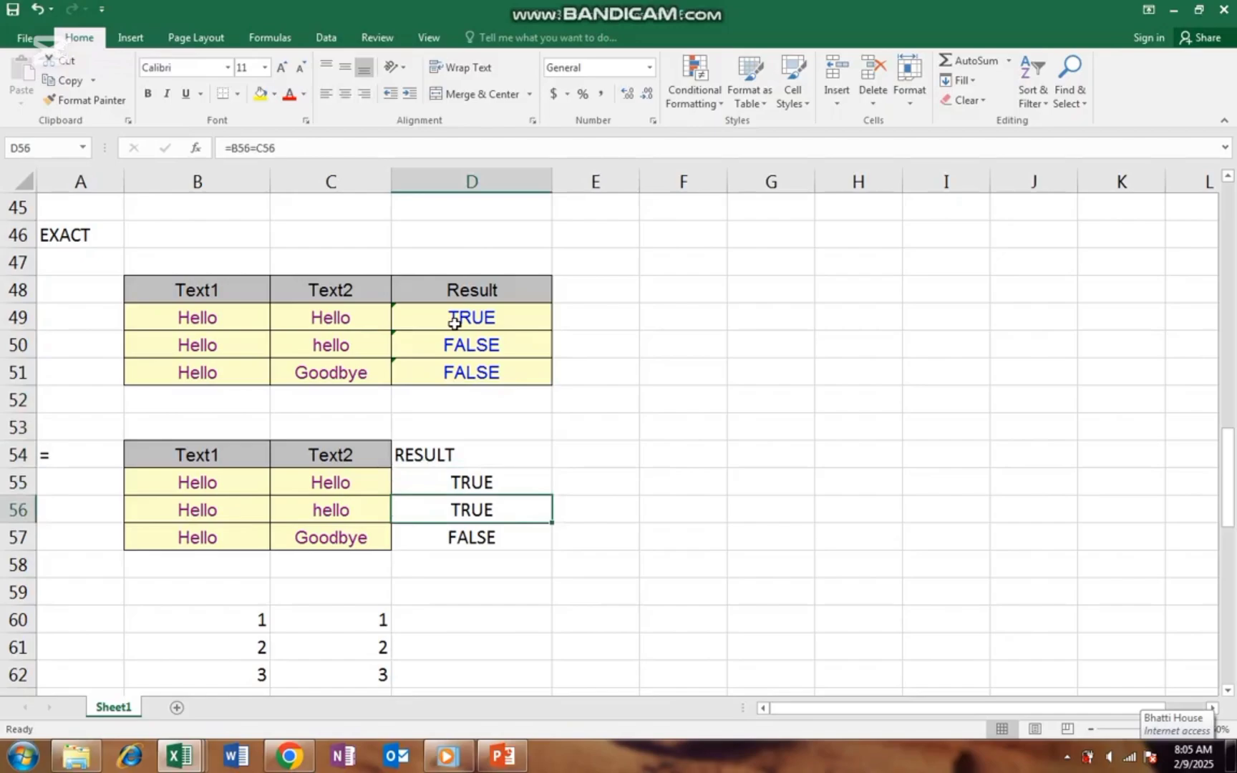
Examine the text pairs in rows 56 and 57 of the = table alongside their formulas, ending at D57
{"action": "key", "text": "Left"}
{"action": "key", "text": "Left"}
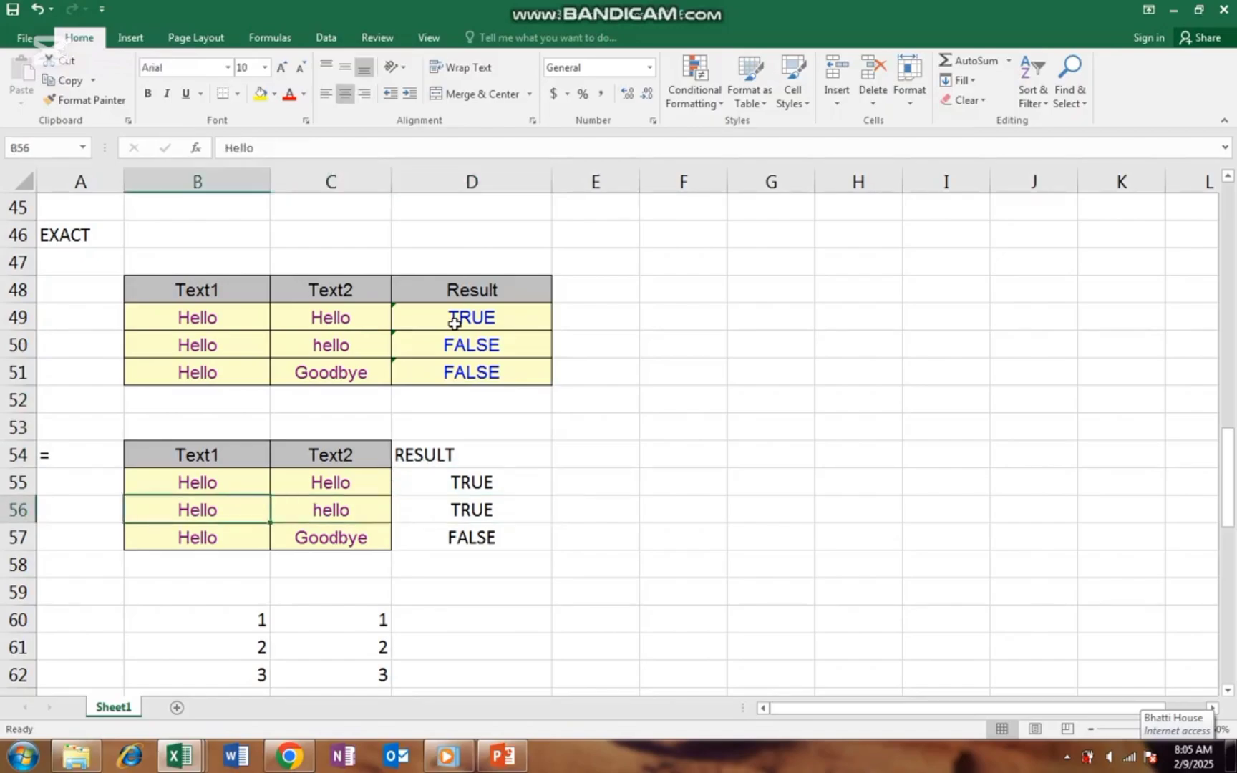
{"action": "key", "text": "Right"}
{"action": "key", "text": "Right"}
{"action": "key", "text": "Left"}
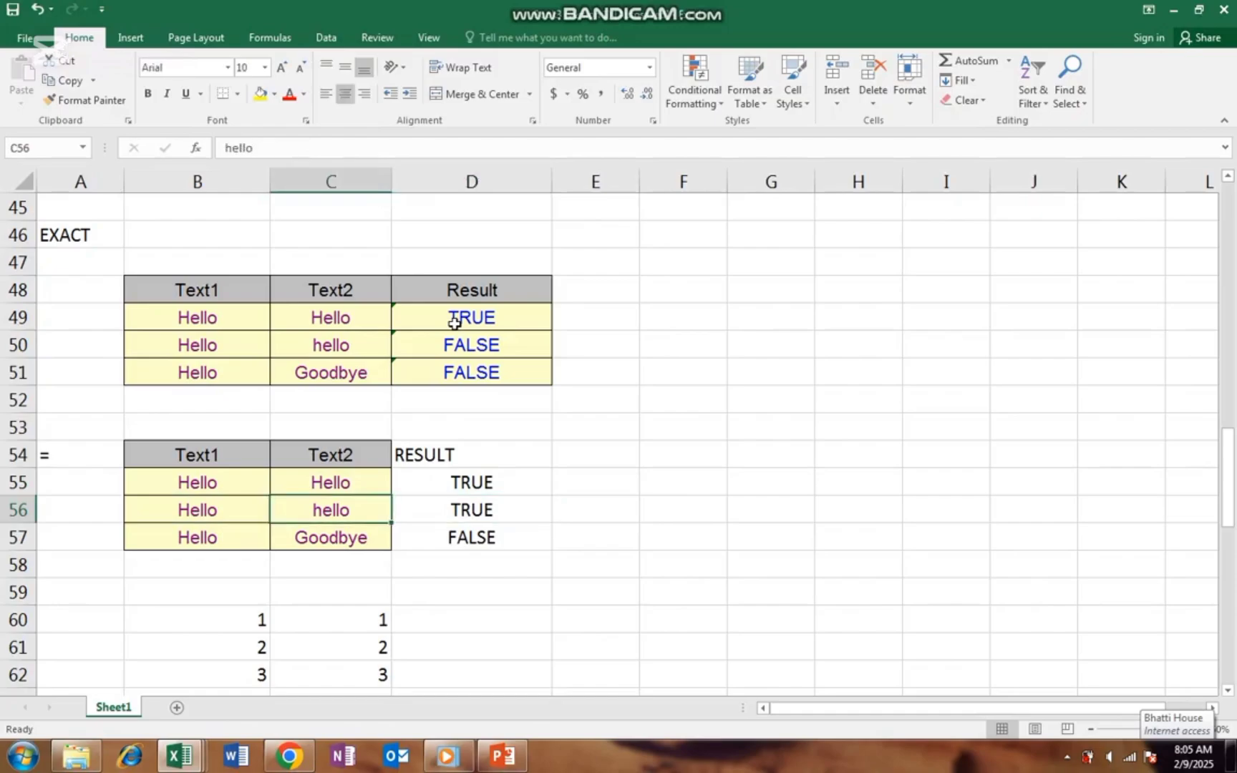
{"action": "key", "text": "Right"}
{"action": "key", "text": "Down"}
{"action": "key", "text": "Left"}
{"action": "key", "text": "Left"}
{"action": "key", "text": "Right"}
{"action": "key", "text": "Right"}
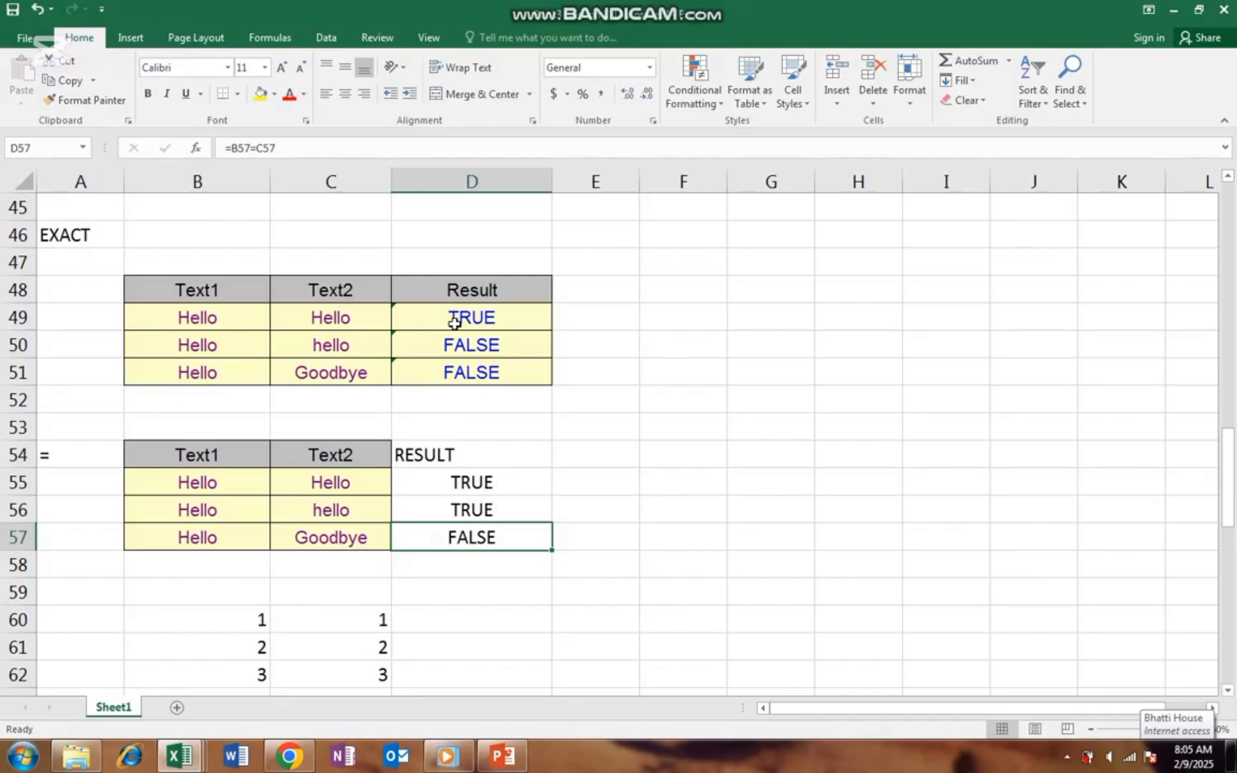
Look over the two number lists in B60:C69 below the text tables, ending at B60
{"action": "key", "text": "Down"}
{"action": "key", "text": "Down"}
{"action": "key", "text": "Down"}
{"action": "key", "text": "Down"}
{"action": "key", "text": "Down"}
{"action": "key", "text": "Down"}
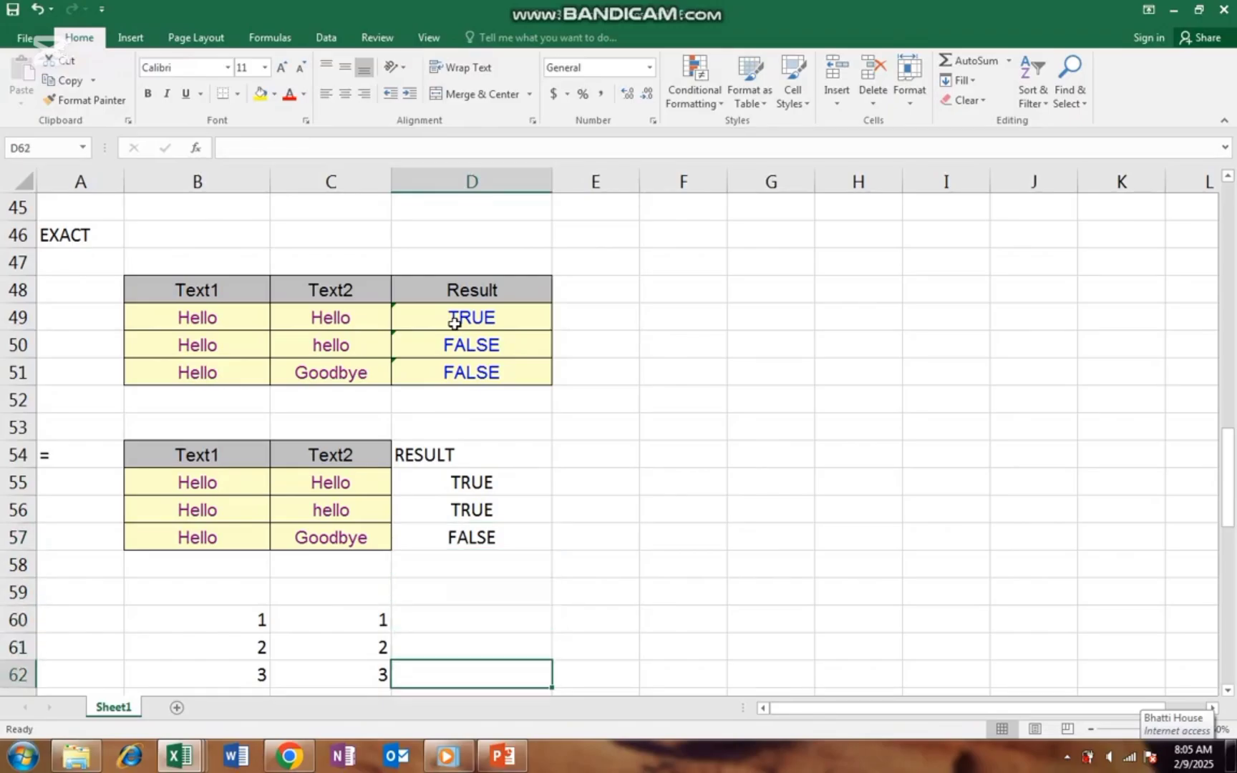
{"action": "key", "text": "Down"}
{"action": "key", "text": "Down"}
{"action": "key", "text": "Down"}
{"action": "key", "text": "Down"}
{"action": "key", "text": "Down"}
{"action": "key", "text": "Down"}
{"action": "key", "text": "Down"}
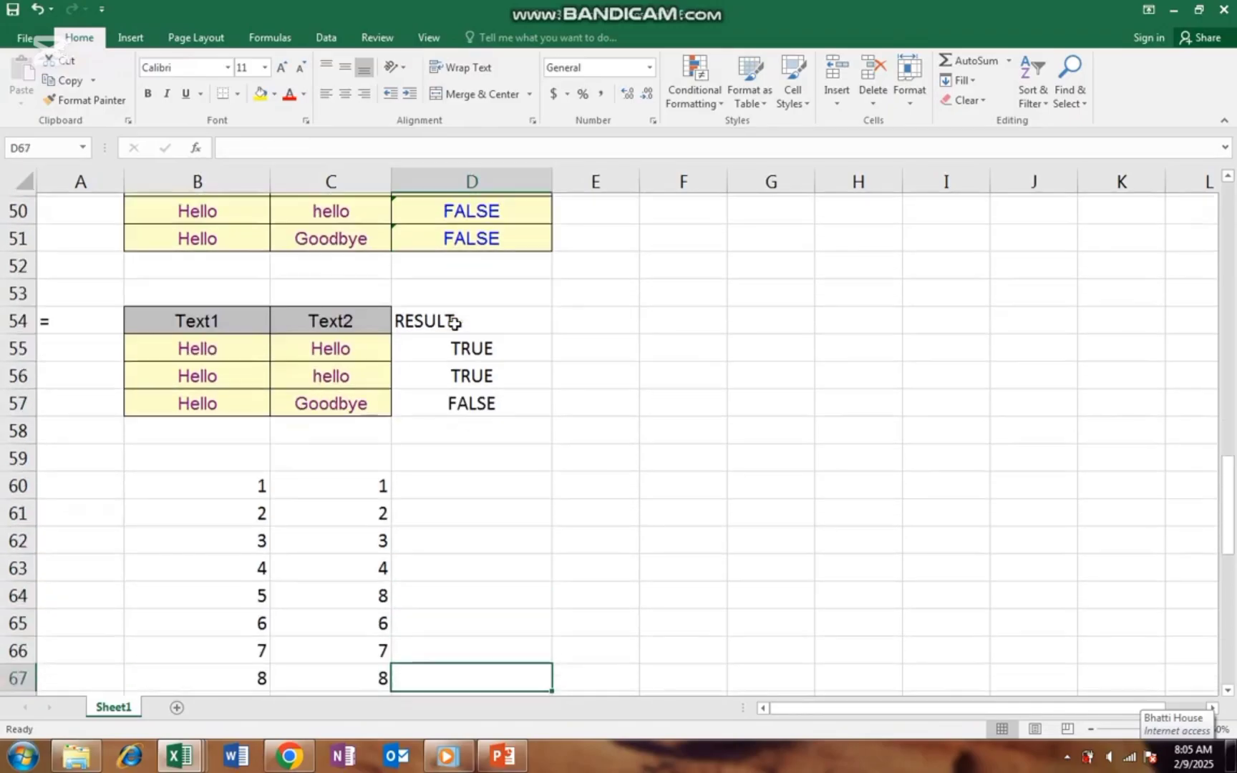
{"action": "key", "text": "Up"}
{"action": "key", "text": "Up"}
{"action": "key", "text": "Up"}
{"action": "key", "text": "Up"}
{"action": "key", "text": "Up"}
{"action": "key", "text": "Up"}
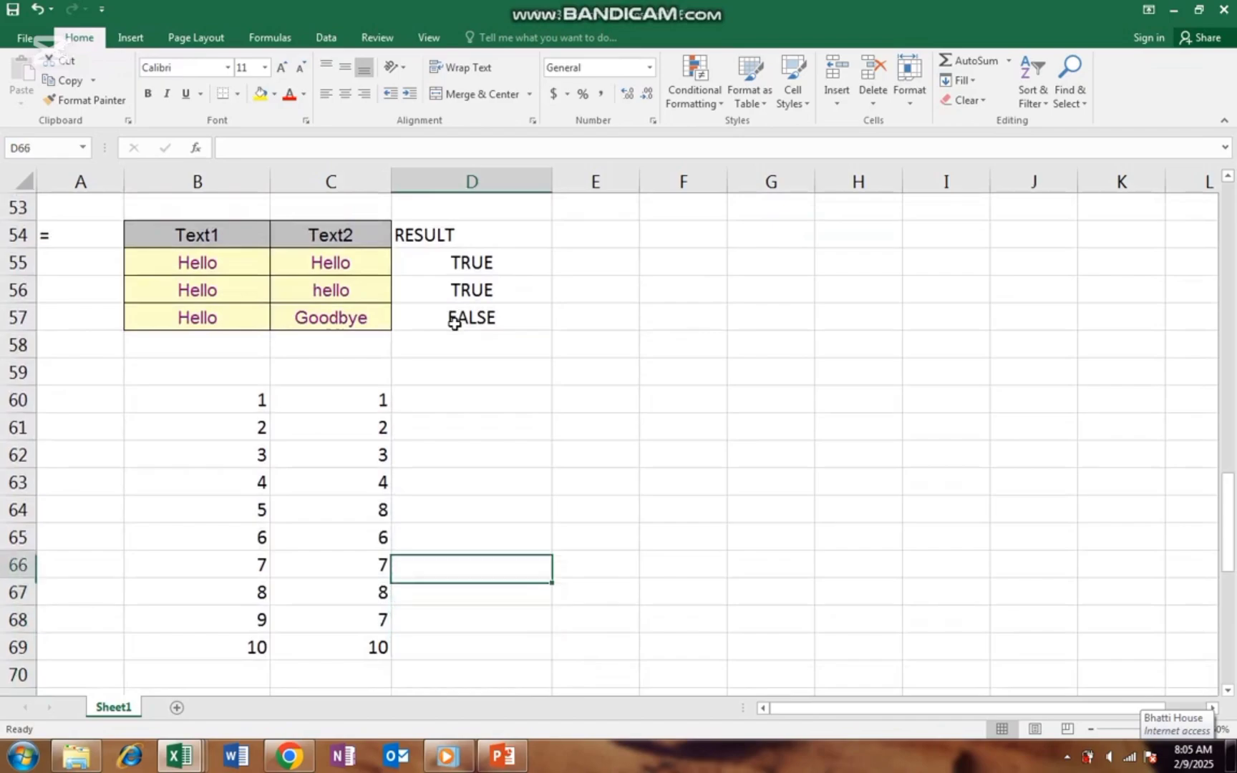
{"action": "key", "text": "Up"}
{"action": "key", "text": "Up"}
{"action": "key", "text": "Up"}
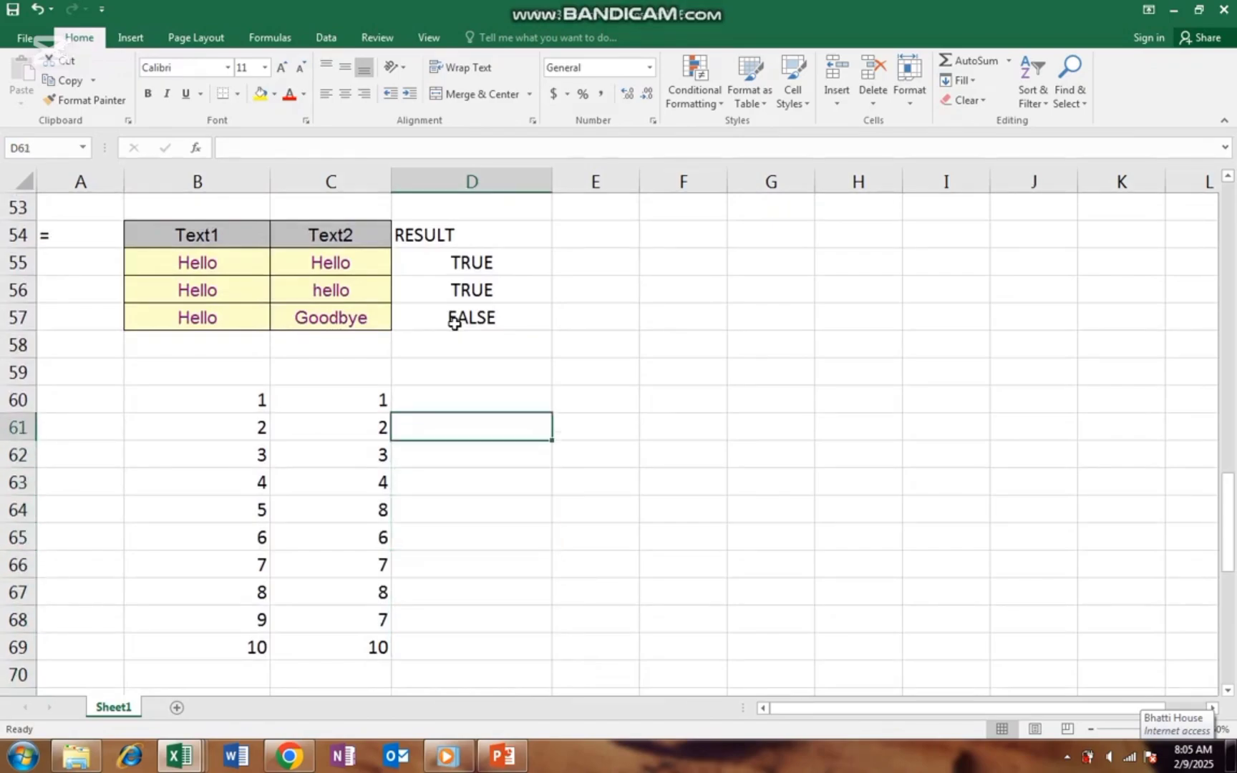
{"action": "key", "text": "Left"}
{"action": "key", "text": "Left"}
{"action": "key", "text": "Up"}
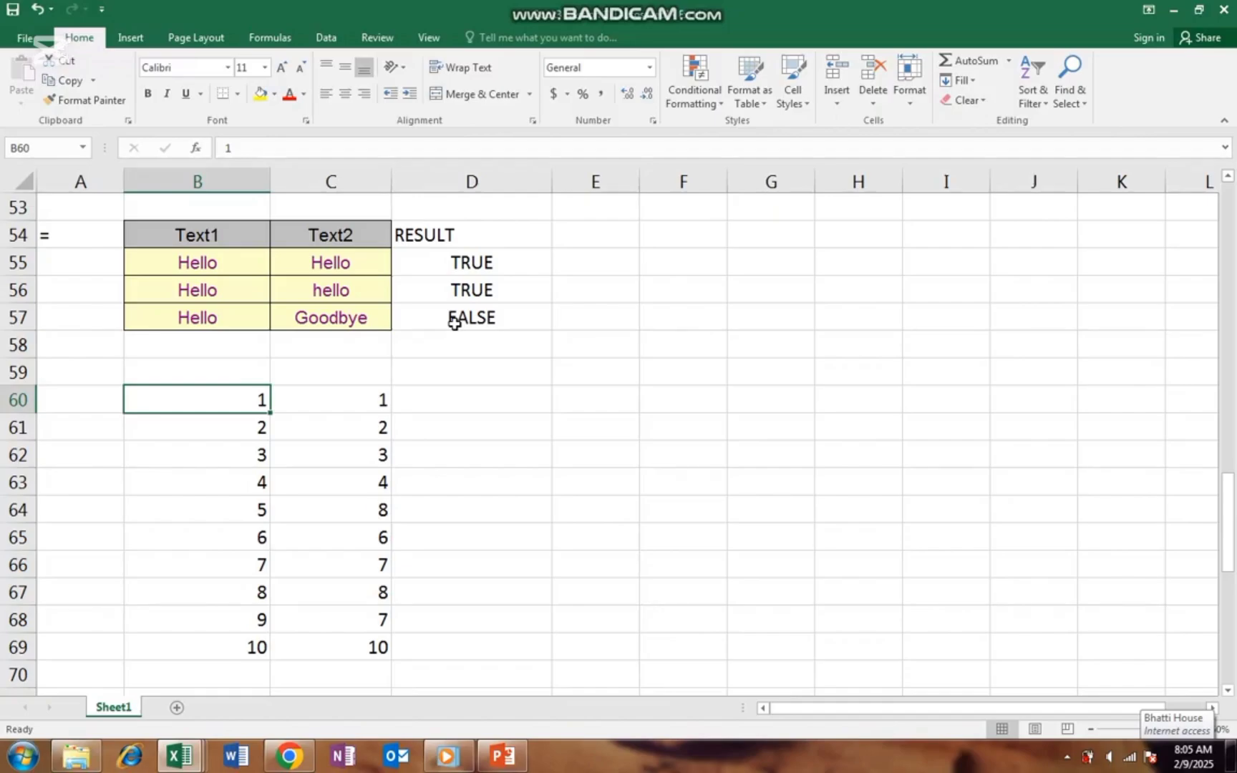
Enter =B60=C60 in D60 to compare the first pair of numbers
{"action": "key", "text": "Right"}
{"action": "key", "text": "Right"}
{"action": "type", "text": "="}
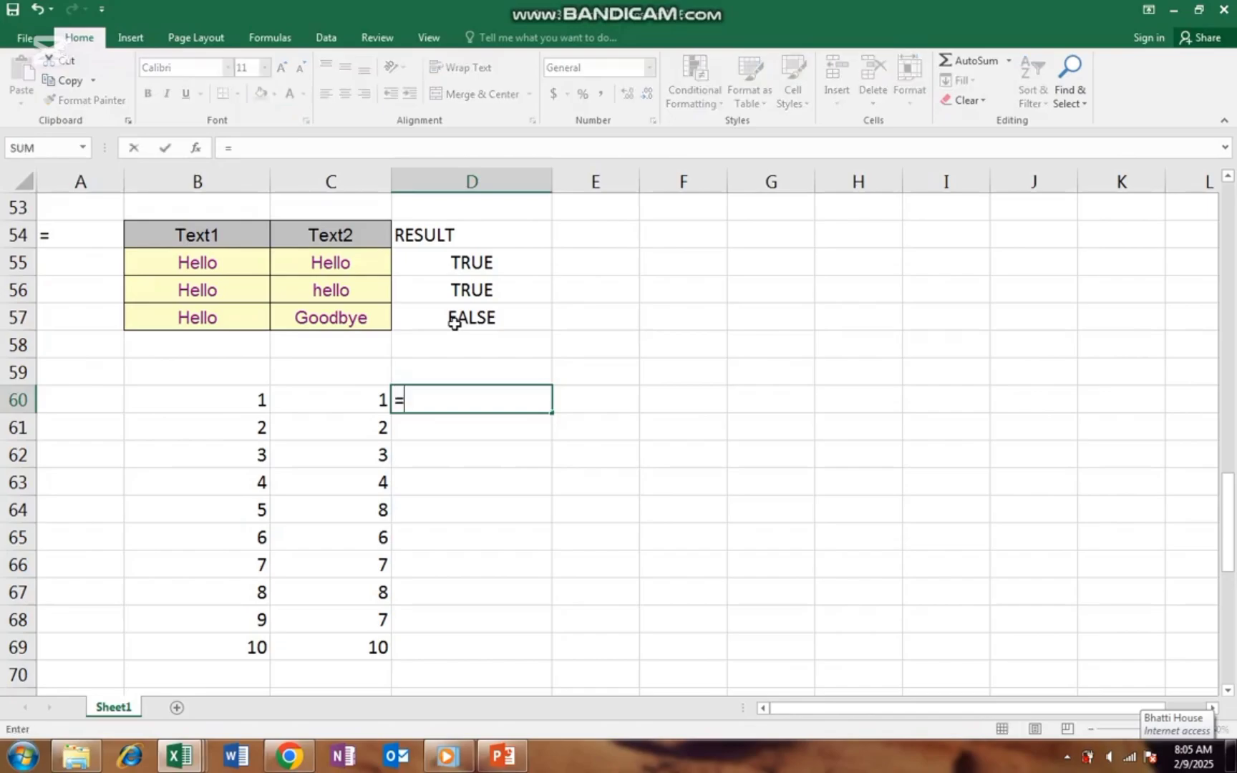
{"action": "key", "text": "Left"}
{"action": "key", "text": "Left"}
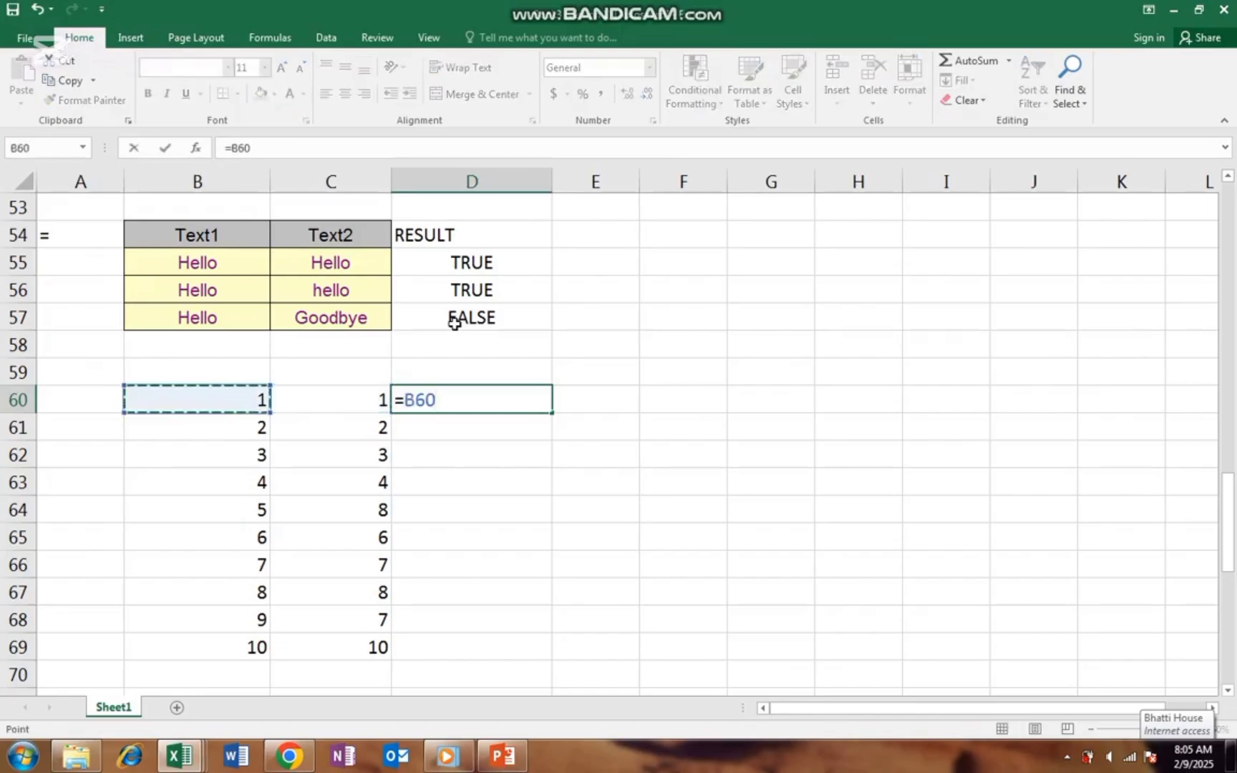
{"action": "type", "text": "="}
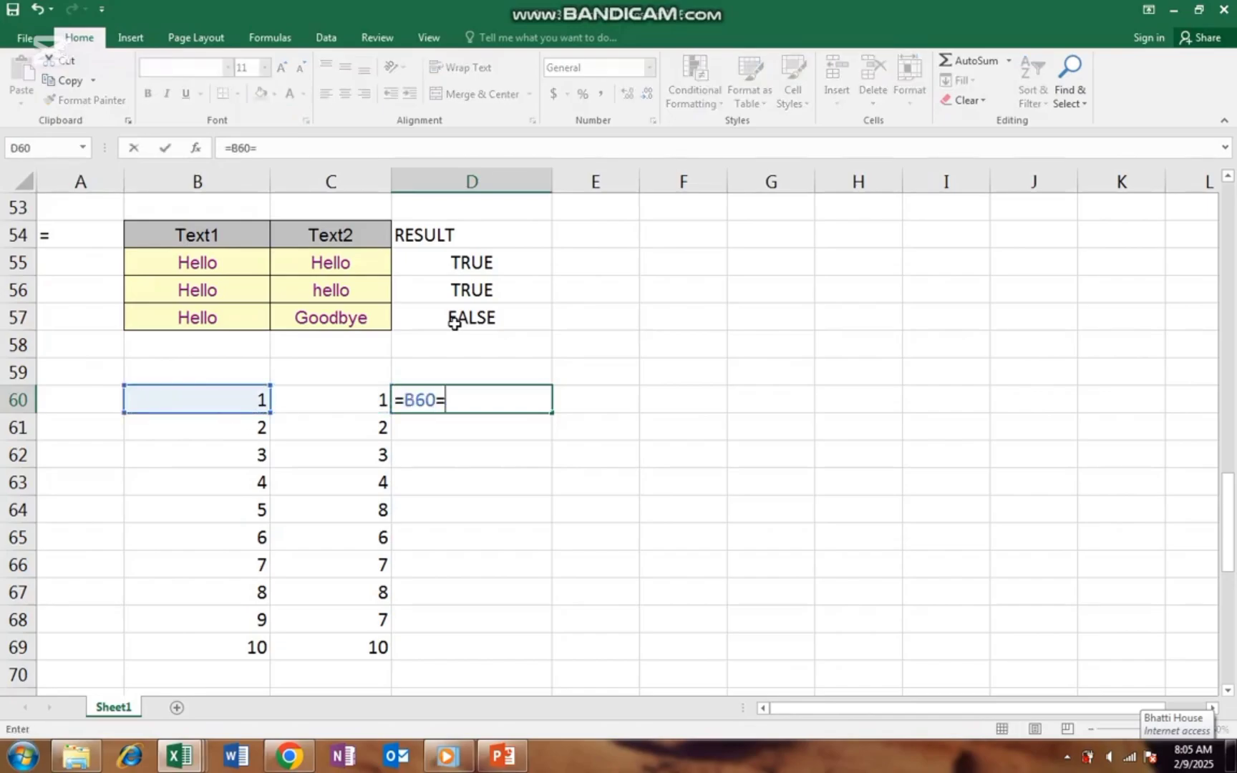
{"action": "key", "text": "Left"}
{"action": "key", "text": "Return"}
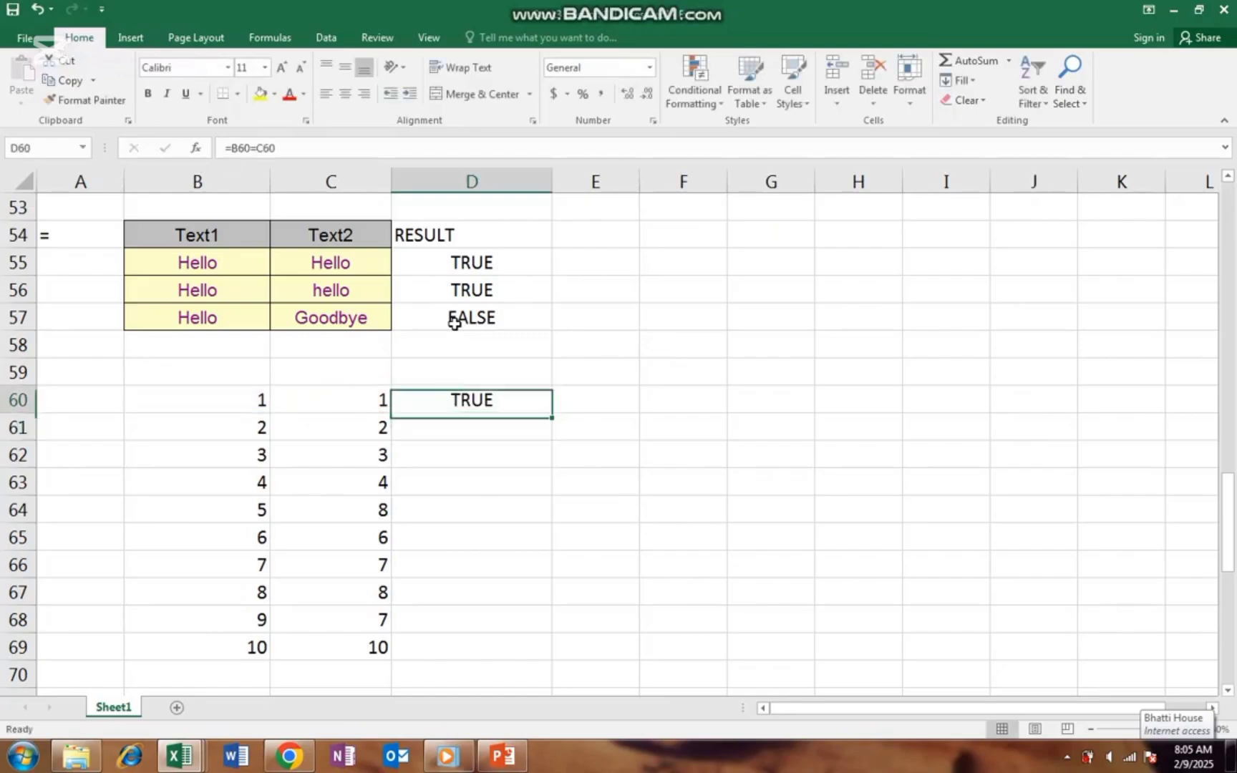
Fill the comparison formula in D60 down through D69 for all the number pairs
{"action": "key", "text": "shift+Down"}
{"action": "key", "text": "shift+Down"}
{"action": "key", "text": "shift+Down"}
{"action": "key", "text": "shift+Down"}
{"action": "key", "text": "shift+Down"}
{"action": "key", "text": "shift+Down"}
{"action": "key", "text": "shift+Down"}
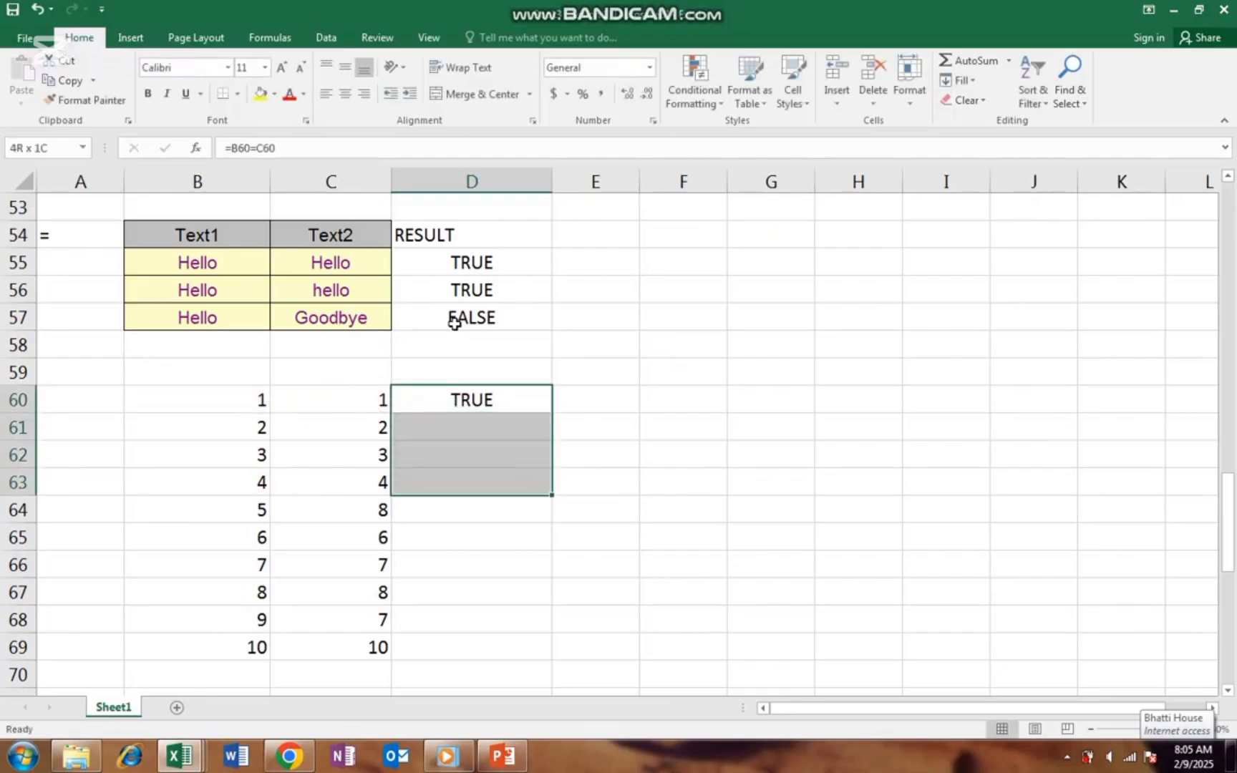
{"action": "key", "text": "shift+Down"}
{"action": "key", "text": "shift+Down"}
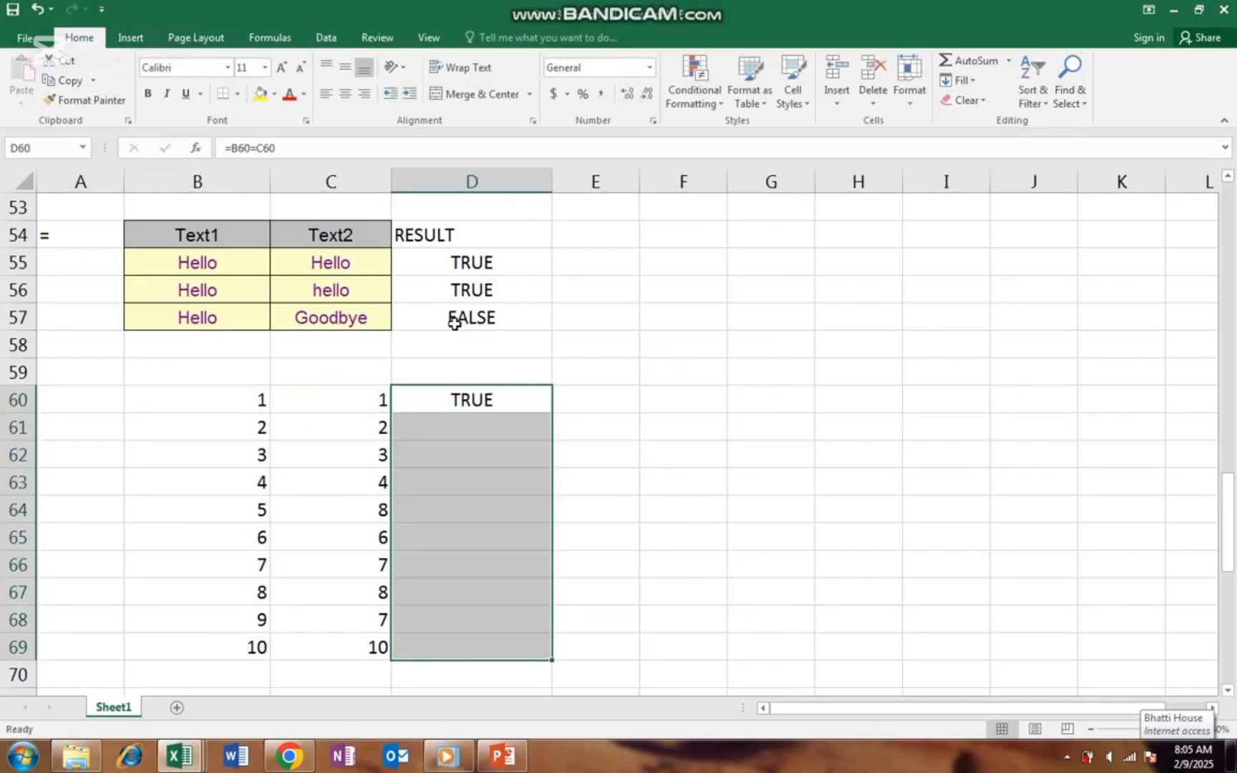
{"action": "key", "text": "ctrl+d"}
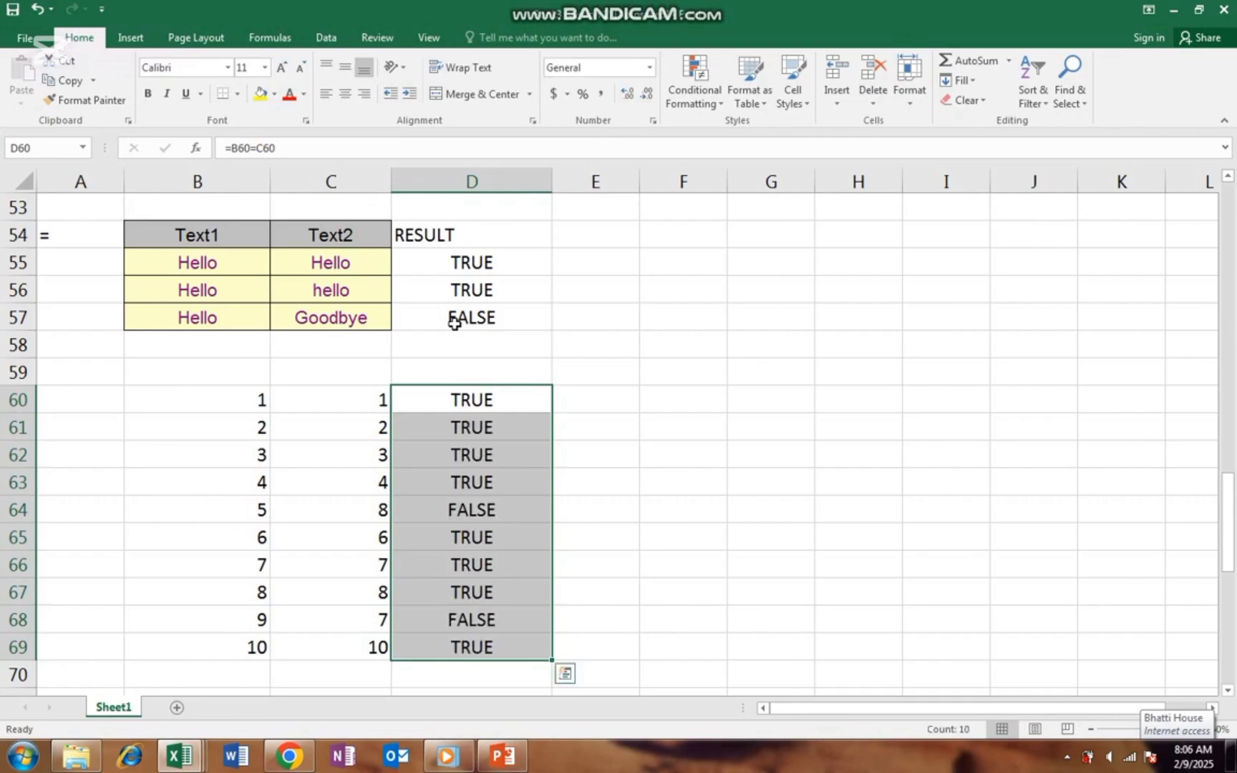
{"action": "key", "text": "Up"}
{"action": "key", "text": "Down"}
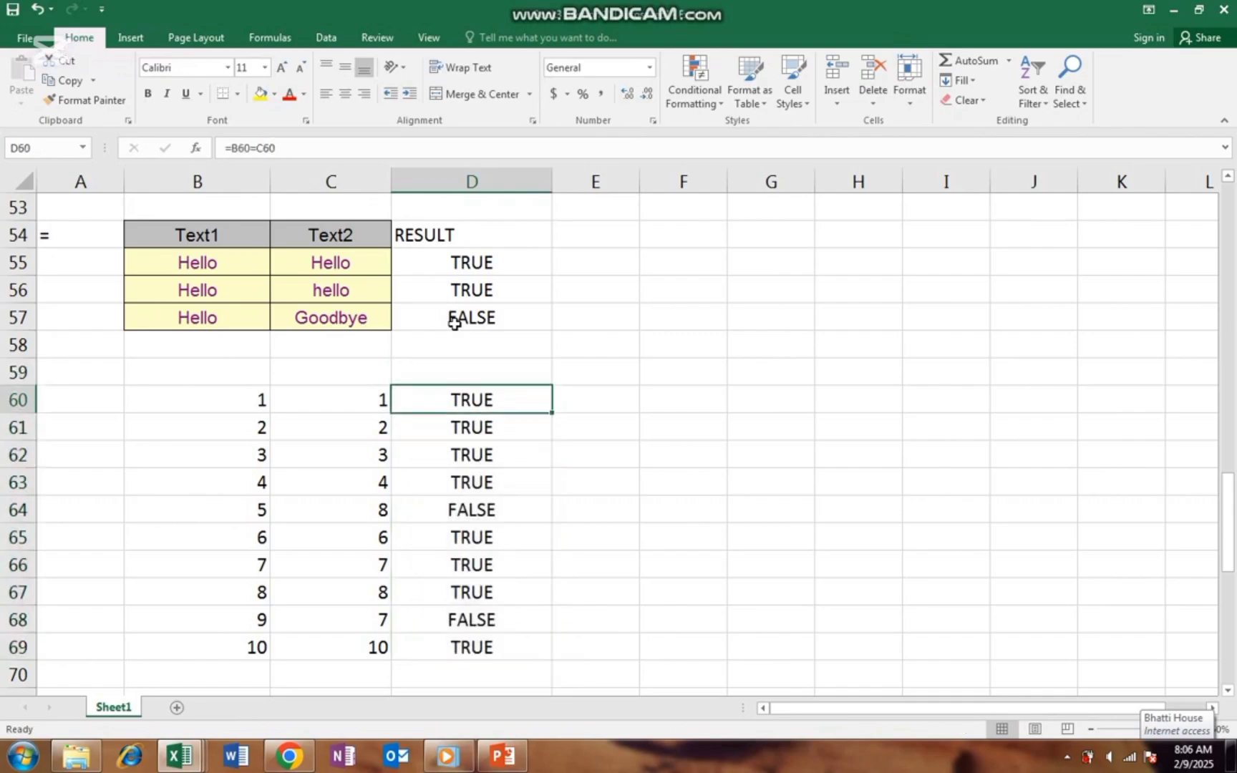
{"action": "key", "text": "Right"}
{"action": "type", "text": "="}
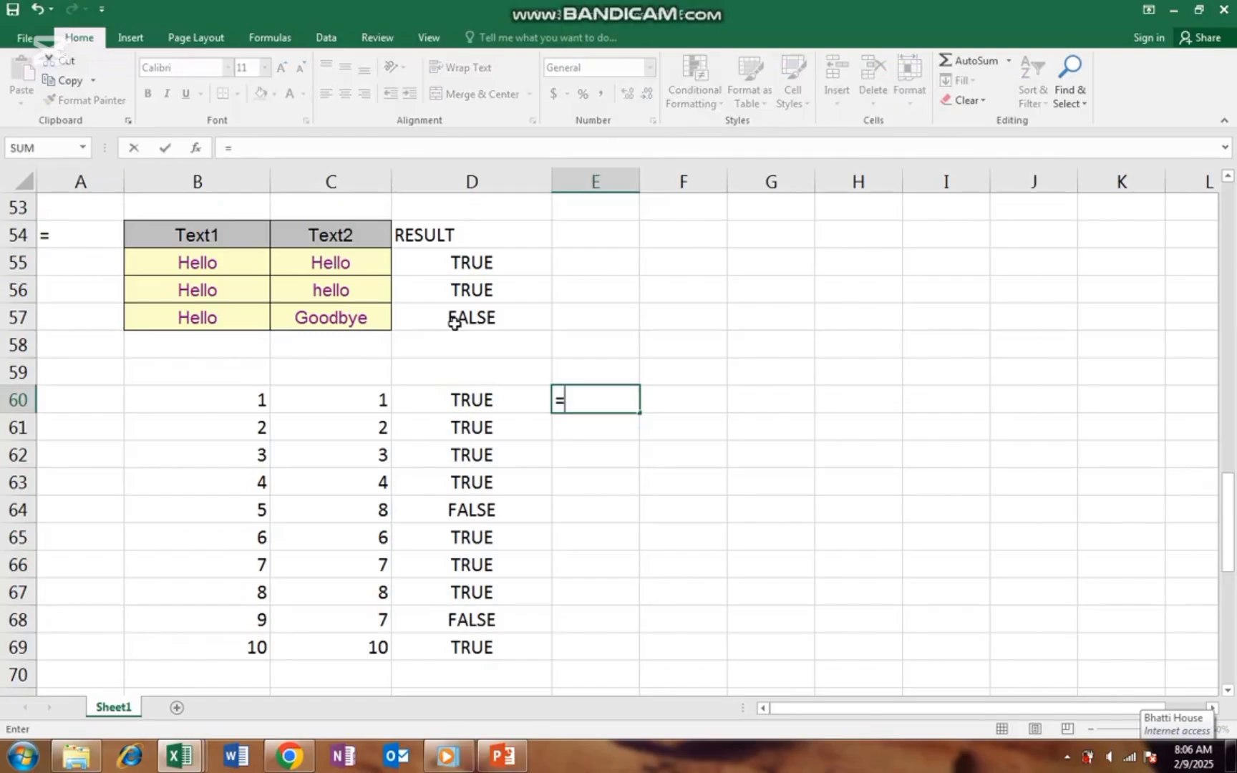
{"action": "type", "text": "="}
{"action": "key", "text": "BackSpace"}
{"action": "type", "text": "ex"}
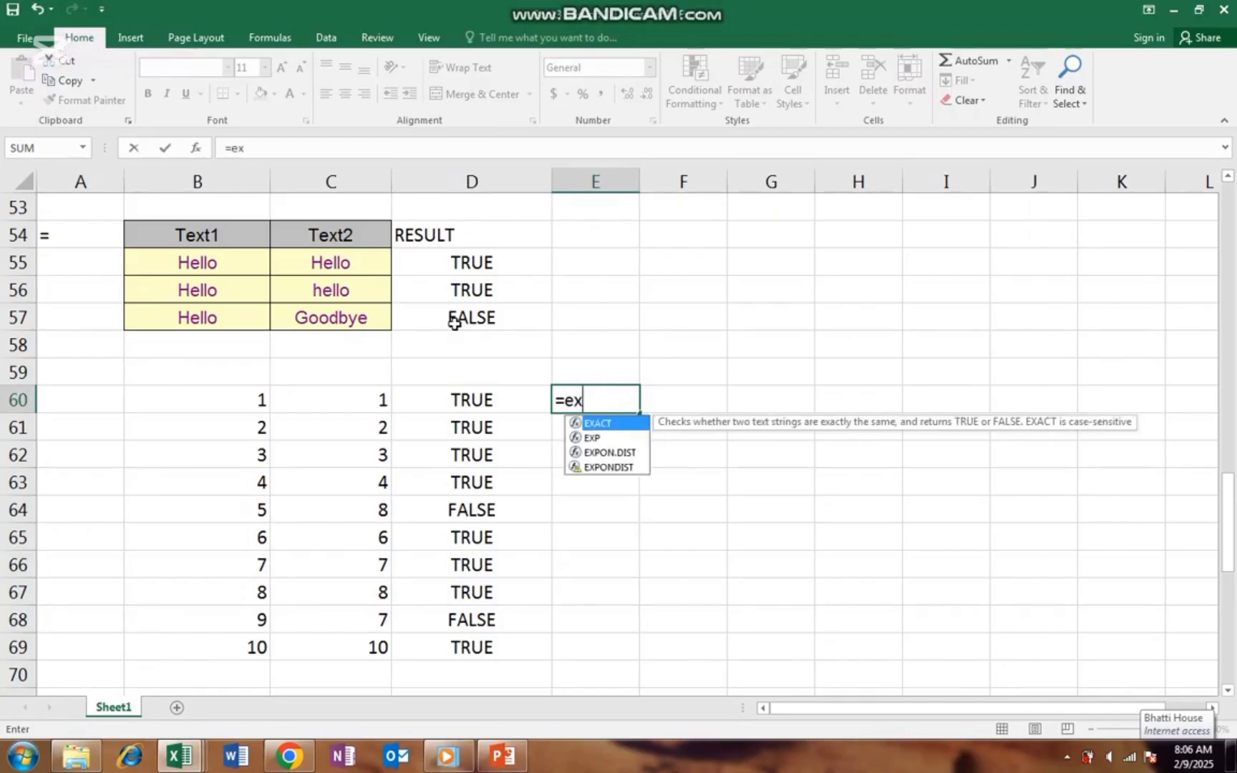
{"action": "type", "text": "act"}
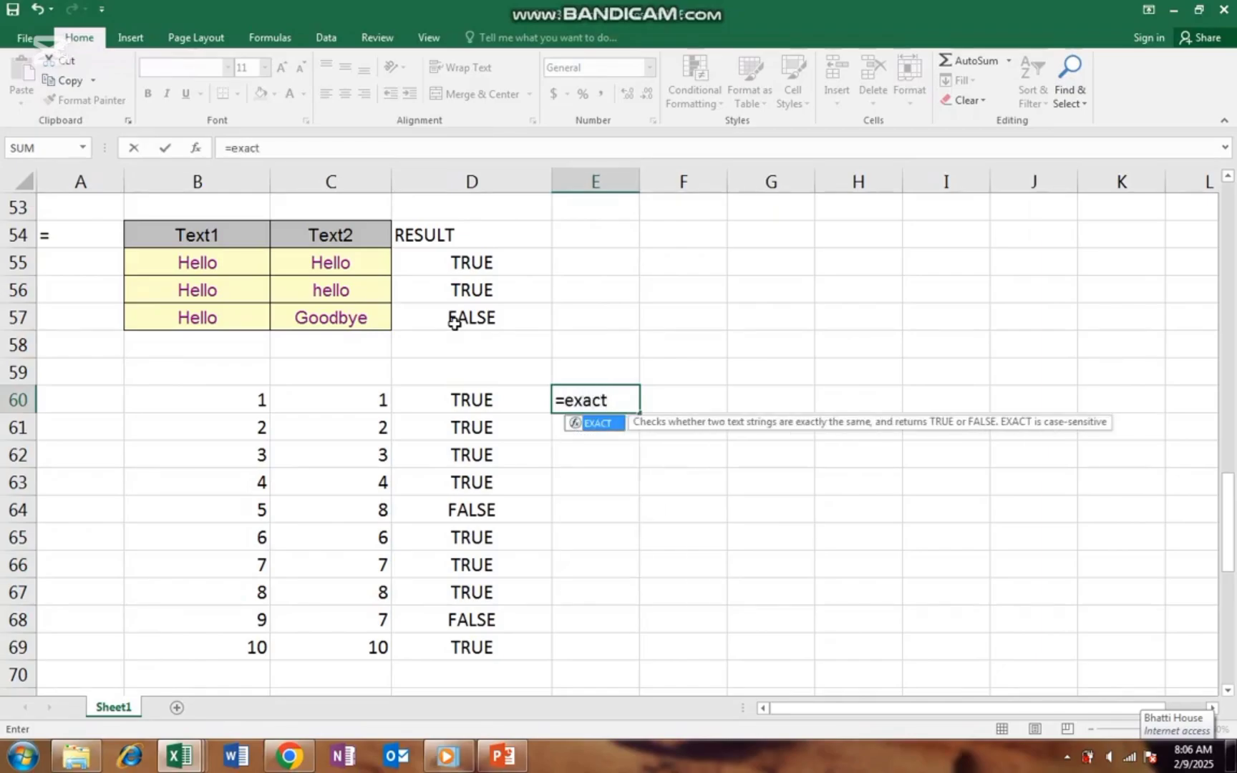
{"action": "key", "text": "Left"}
{"action": "key", "text": "Left"}
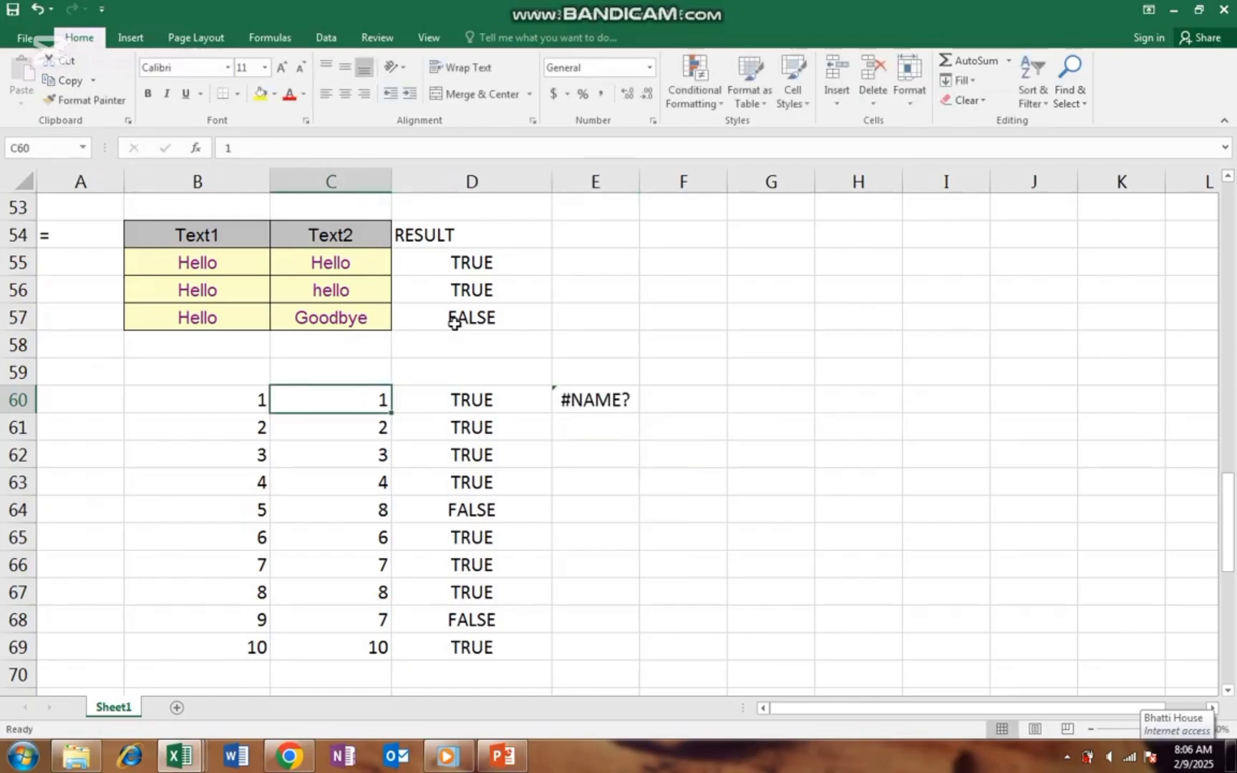
{"action": "key", "text": "Right"}
{"action": "key", "text": "Right"}
{"action": "key", "text": "Delete"}
Enter =EXACT(B60,C60) in E60 to compare the first pair of numbers with the EXACT function
{"action": "type", "text": "="}
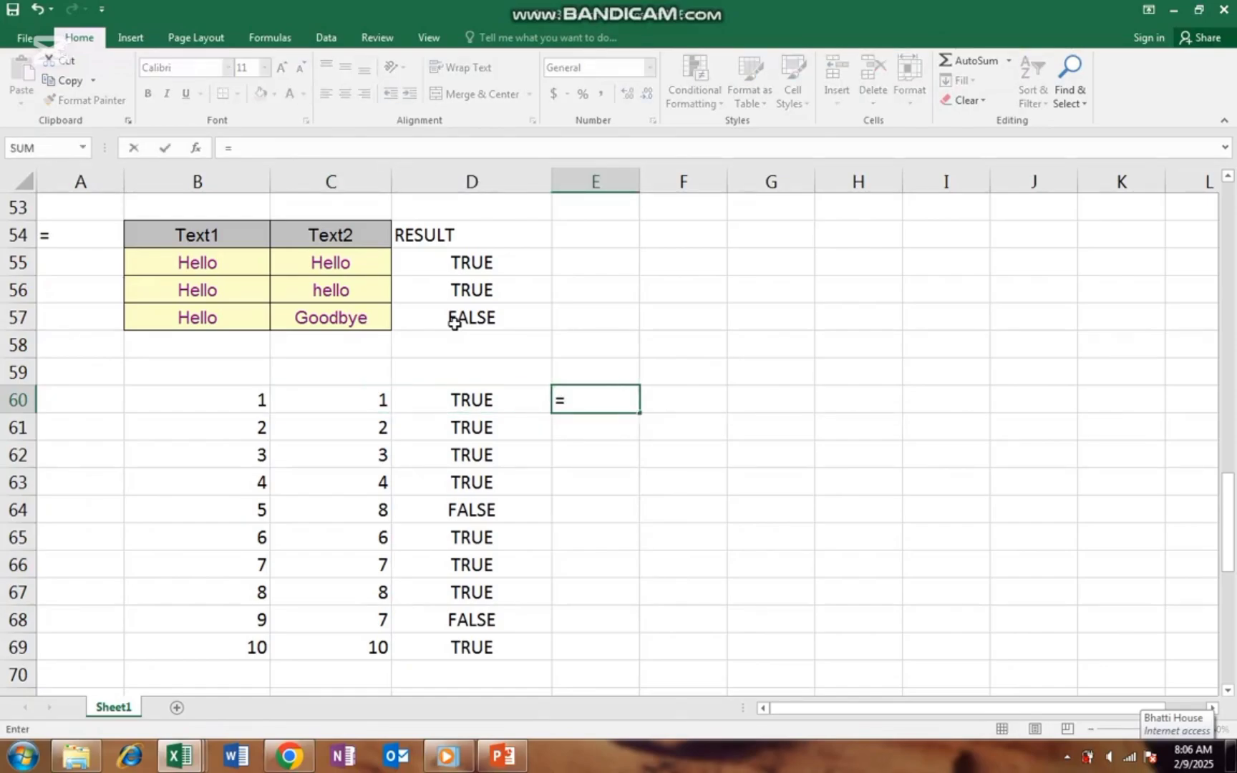
{"action": "type", "text": "exact"}
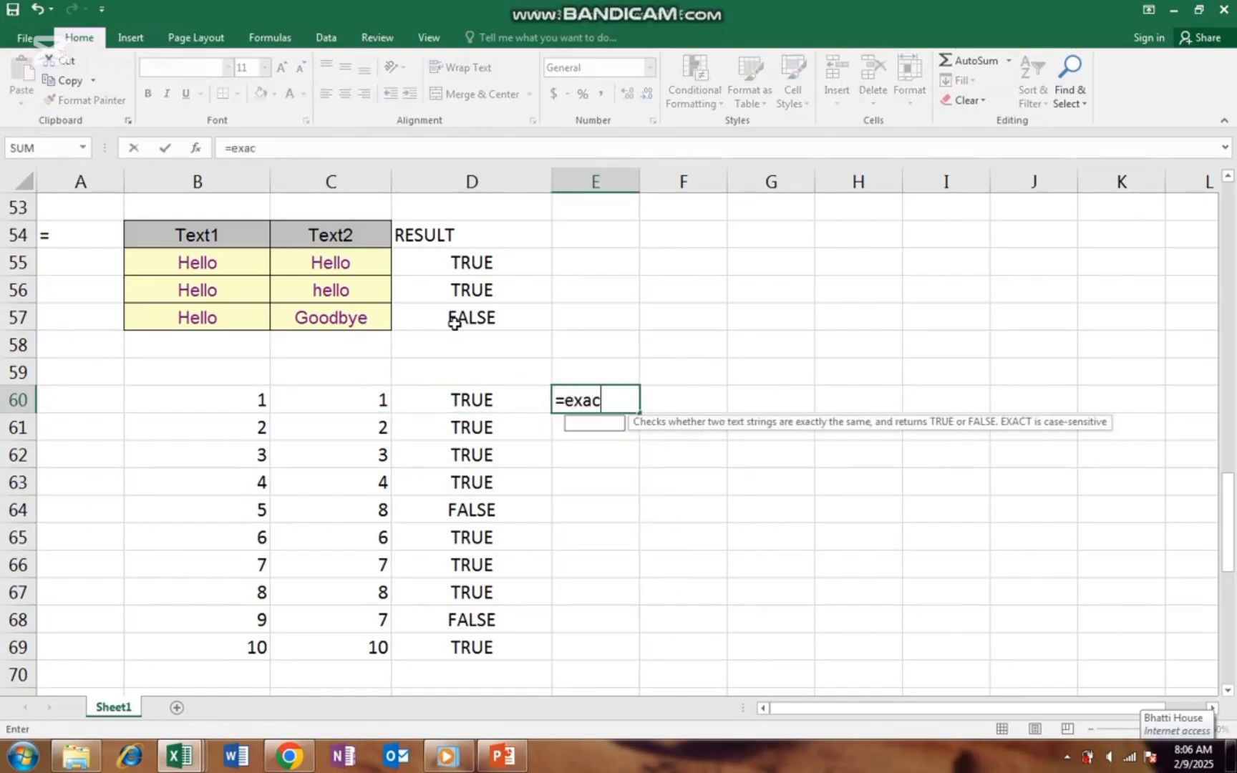
{"action": "key", "text": "Tab"}
{"action": "key", "text": "Left"}
{"action": "key", "text": "Left"}
{"action": "key", "text": "Left"}
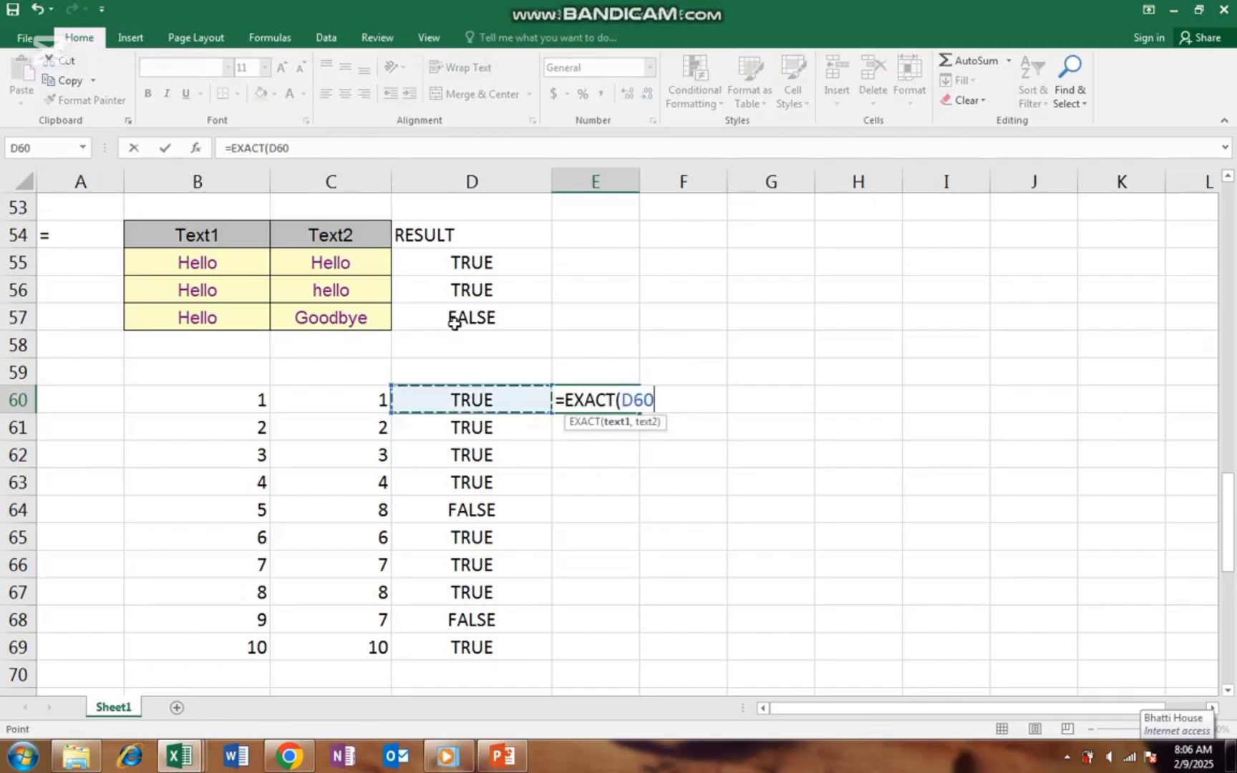
{"action": "type", "text": ","}
{"action": "key", "text": "Left"}
{"action": "key", "text": "Left"}
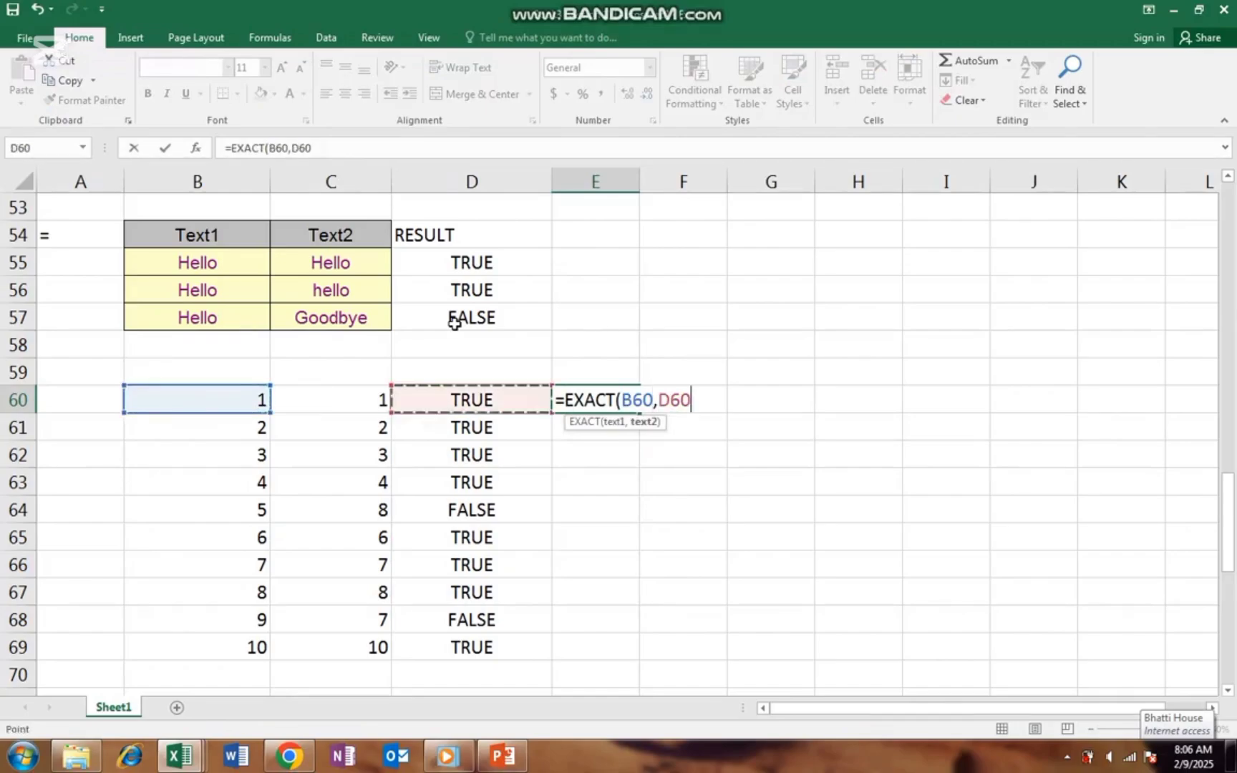
{"action": "type", "text": ")"}
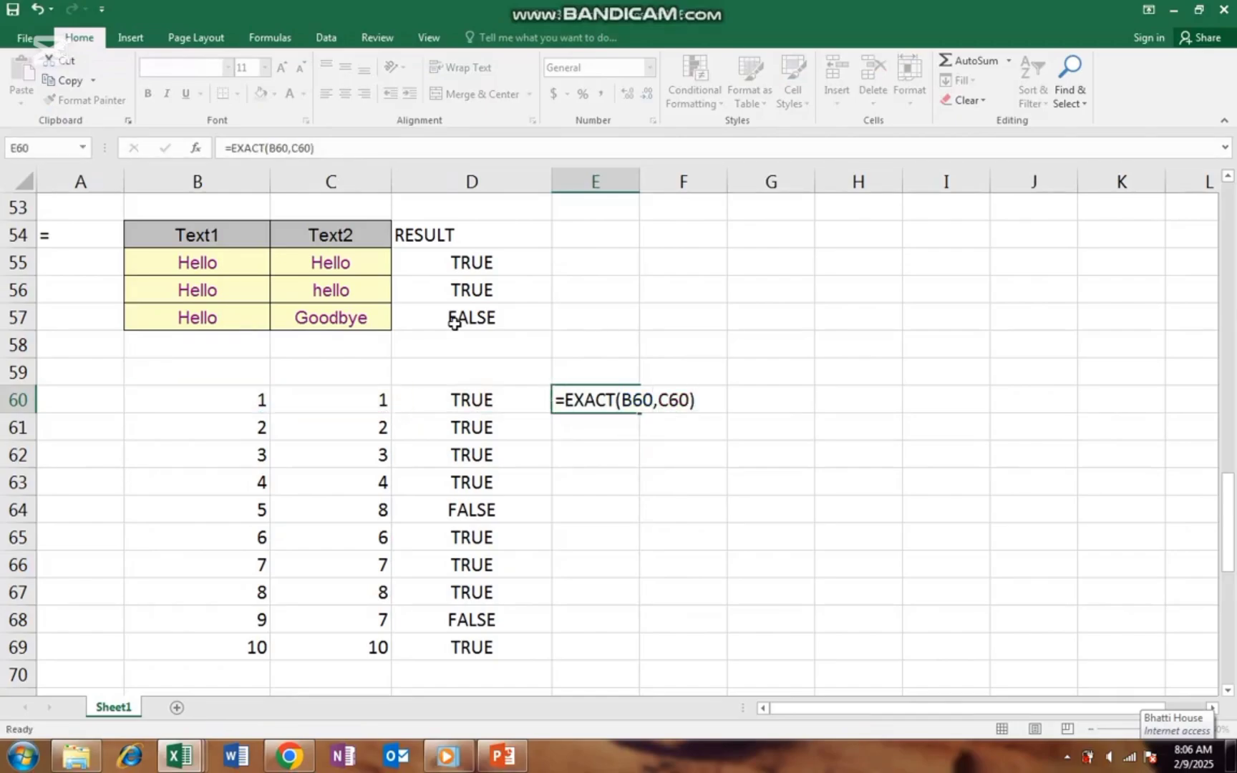
{"action": "key", "text": "Return"}
Fill the EXACT formula in E60 down through E69 for all the number pairs, ending with E60 selected
{"action": "key", "text": "Up"}
{"action": "key", "text": "shift+Down"}
{"action": "key", "text": "shift+Down"}
{"action": "key", "text": "shift+Down"}
{"action": "key", "text": "shift+Down"}
{"action": "key", "text": "shift+Down"}
{"action": "key", "text": "shift+Down"}
{"action": "key", "text": "shift+Down"}
{"action": "key", "text": "shift+Down"}
{"action": "key", "text": "shift+Down"}
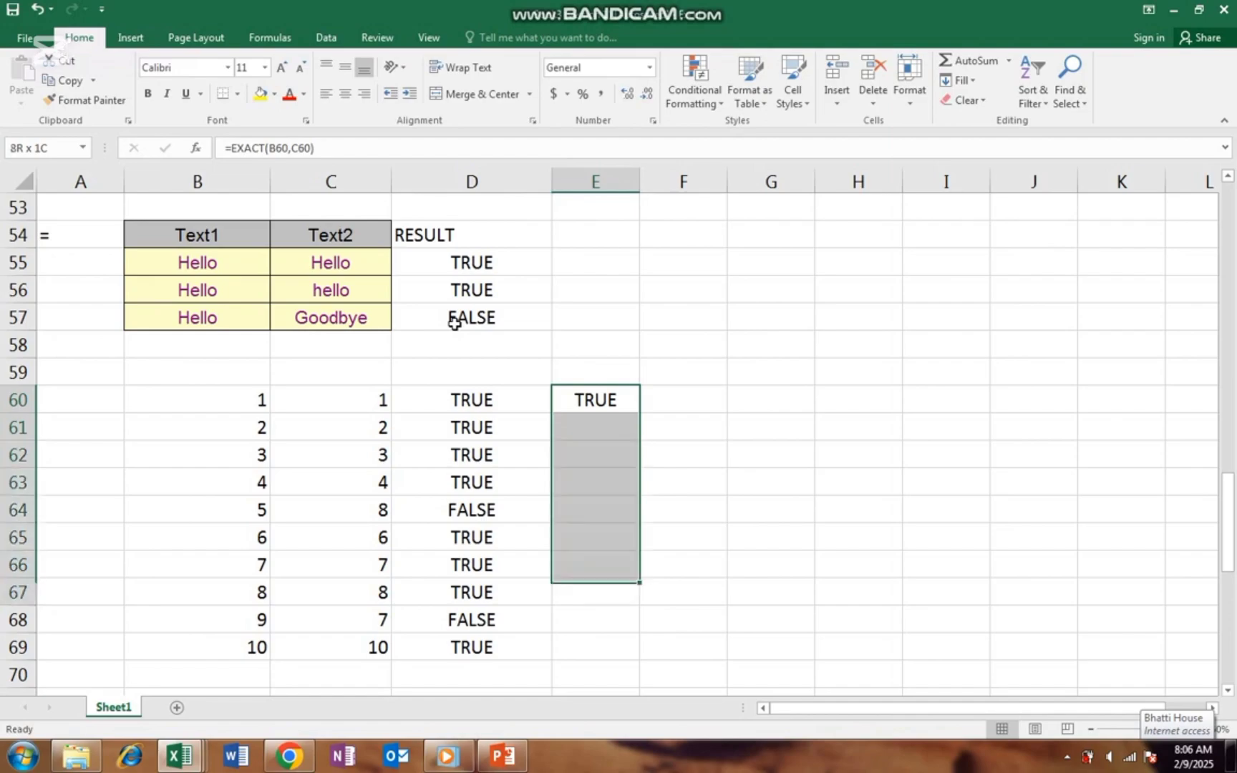
{"action": "key", "text": "ctrl+d"}
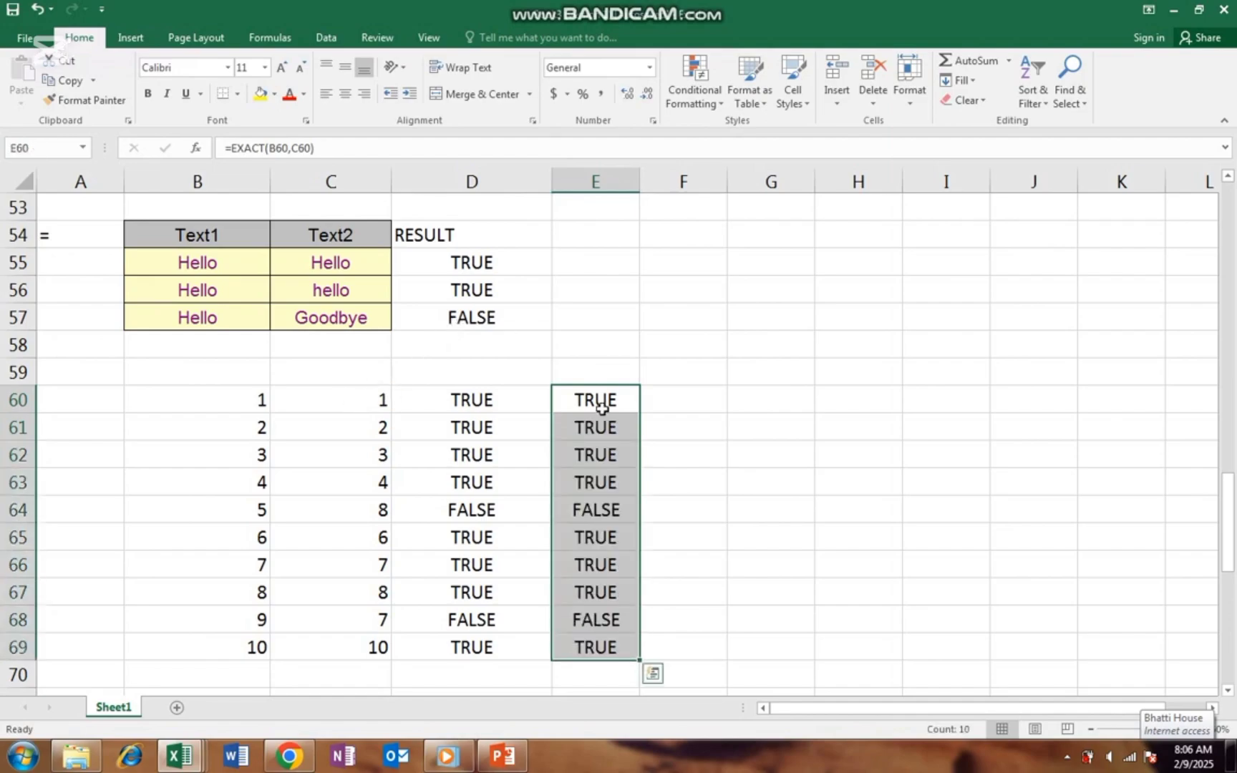
{"action": "left_click_drag", "start_coordinate": [575, 404], "coordinate": [578, 414]}
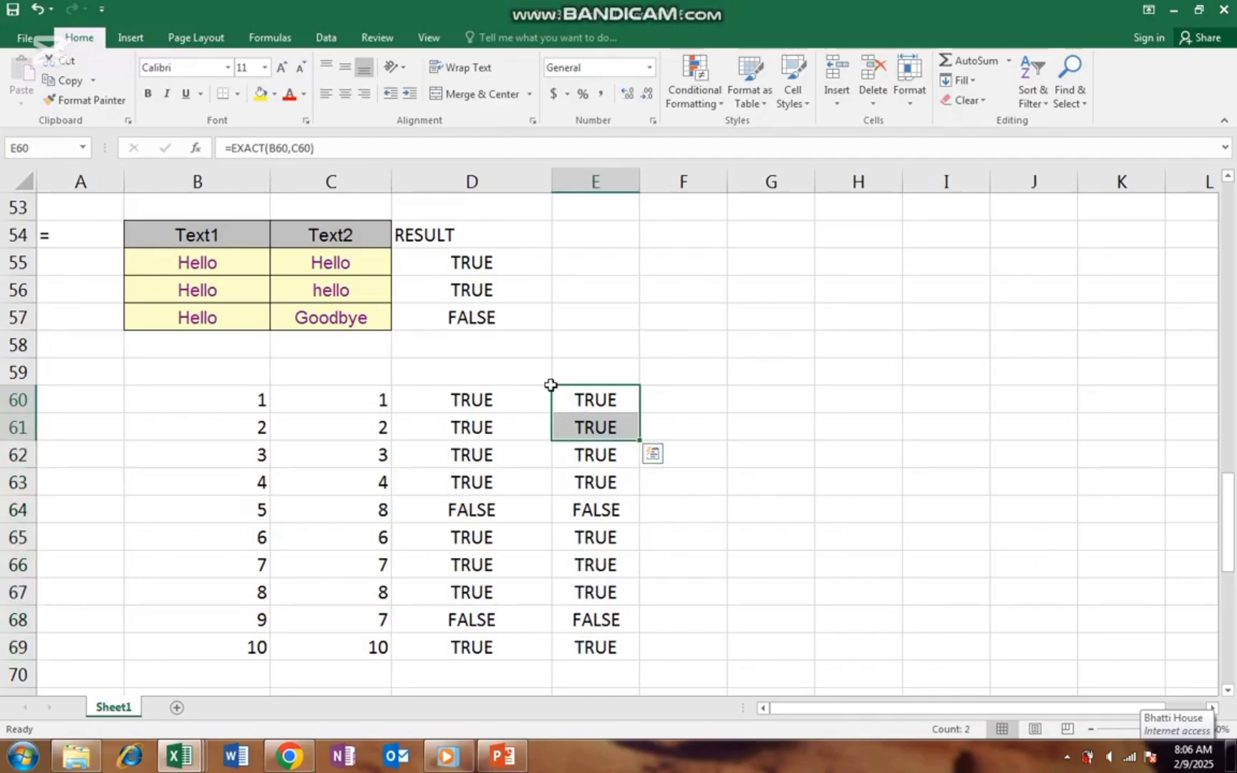
{"action": "left_click", "coordinate": [602, 391]}
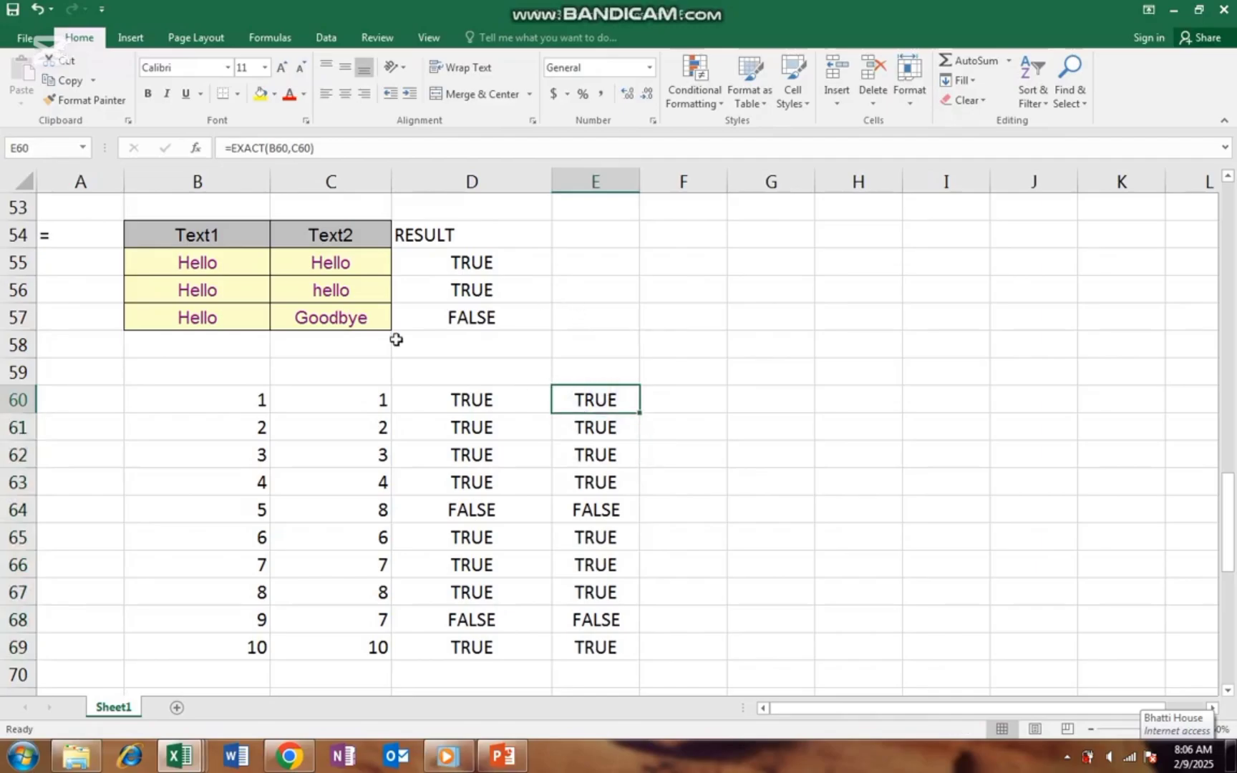